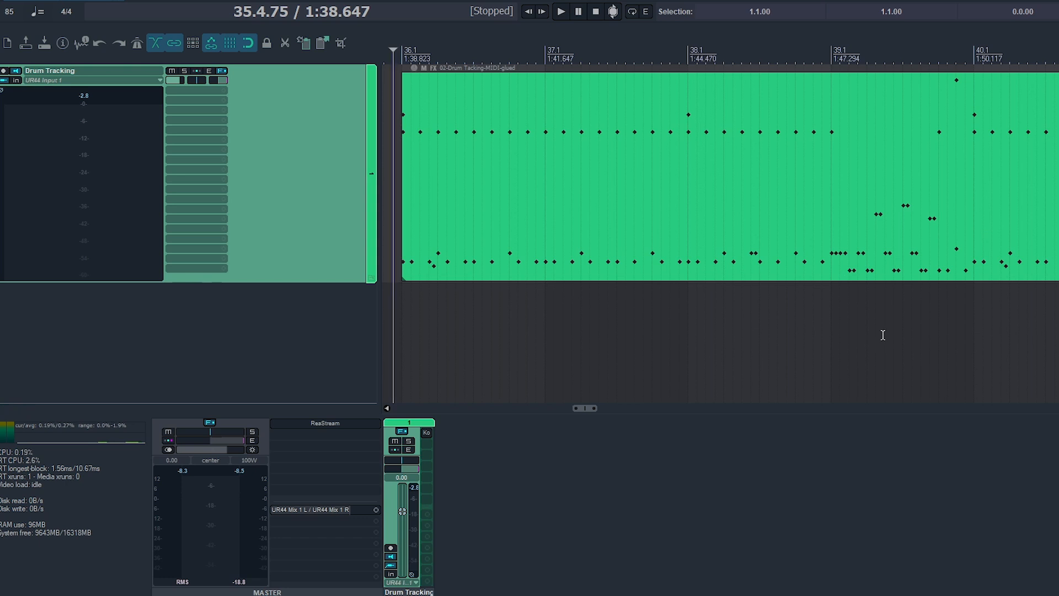
Step: Play back the Drum Tracking MIDI item from bar 36 to hear the drum part, and stop playback
{"action": "key", "text": "space"}
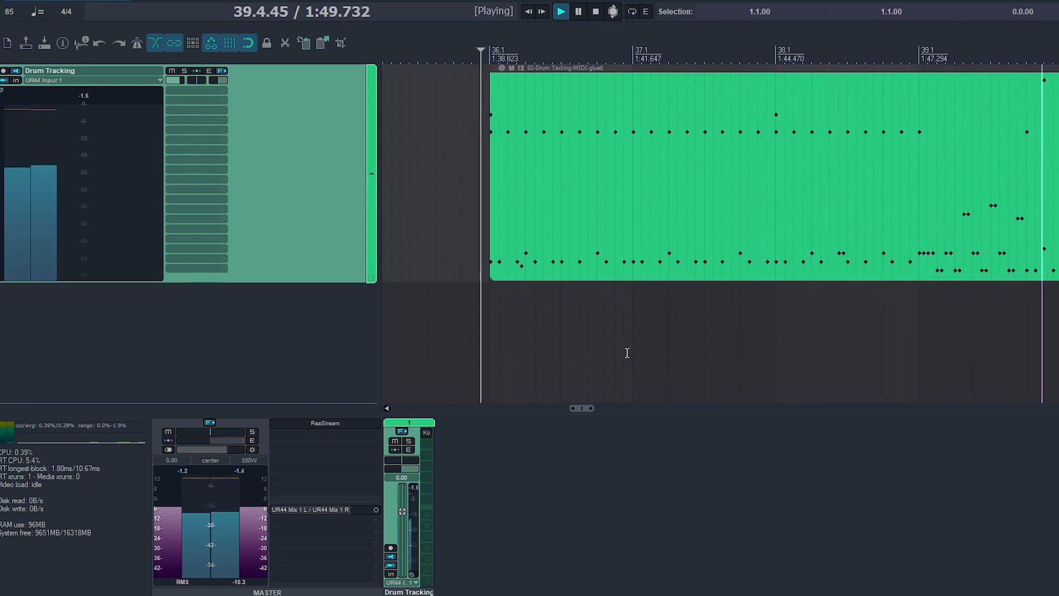
{"action": "key", "text": "space"}
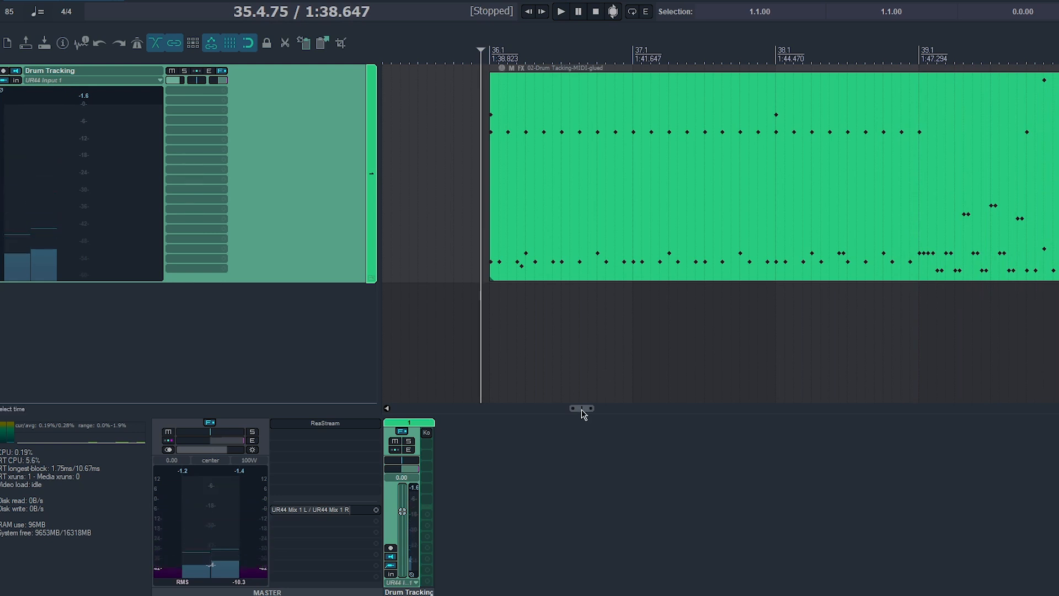
{"action": "left_click_drag", "start_coordinate": [581, 408], "coordinate": [603, 409]}
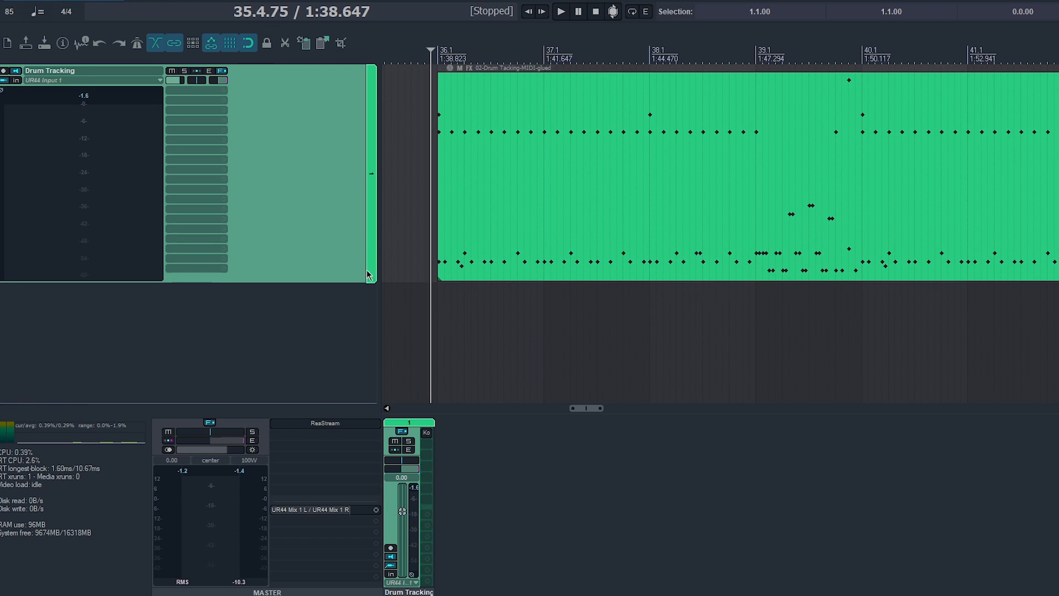
Step: Shrink the track height and add four new empty tracks below the Drum Tracking track
{"action": "scroll", "coordinate": [364, 273], "scroll_direction": "down", "scroll_amount": 8}
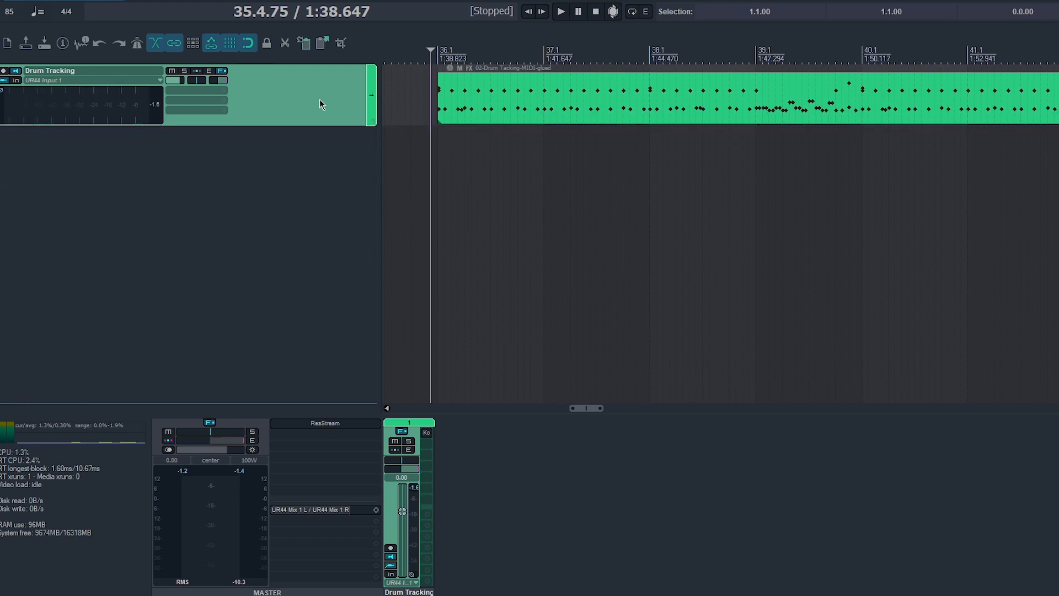
{"action": "scroll", "coordinate": [319, 99], "scroll_direction": "down", "scroll_amount": 4}
{"action": "left_click", "coordinate": [388, 186]}
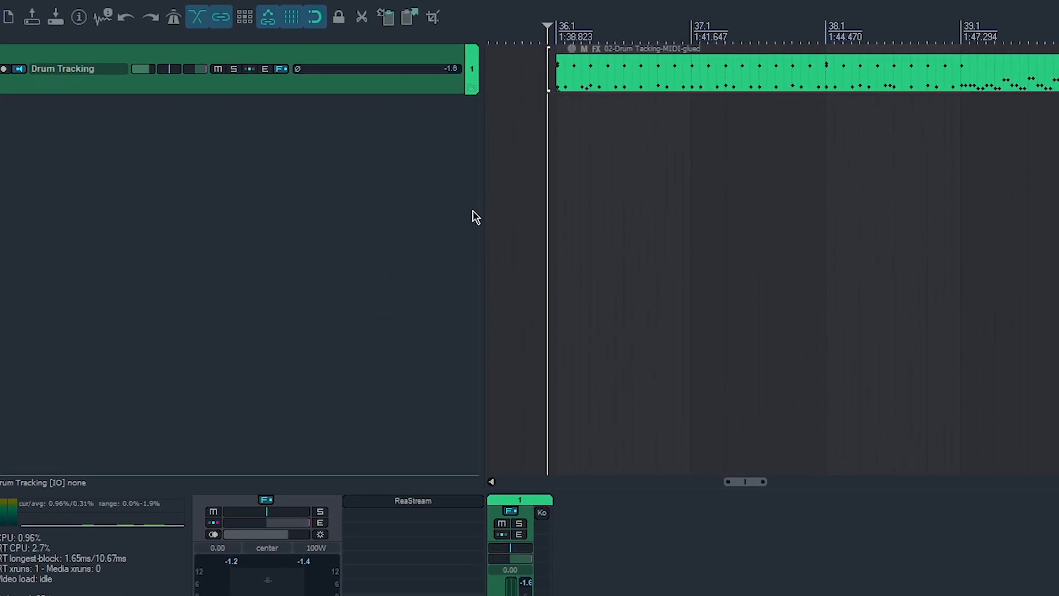
{"action": "key", "text": "ctrl+t"}
{"action": "key", "text": "ctrl+t"}
{"action": "key", "text": "ctrl+t"}
{"action": "key", "text": "ctrl+t"}
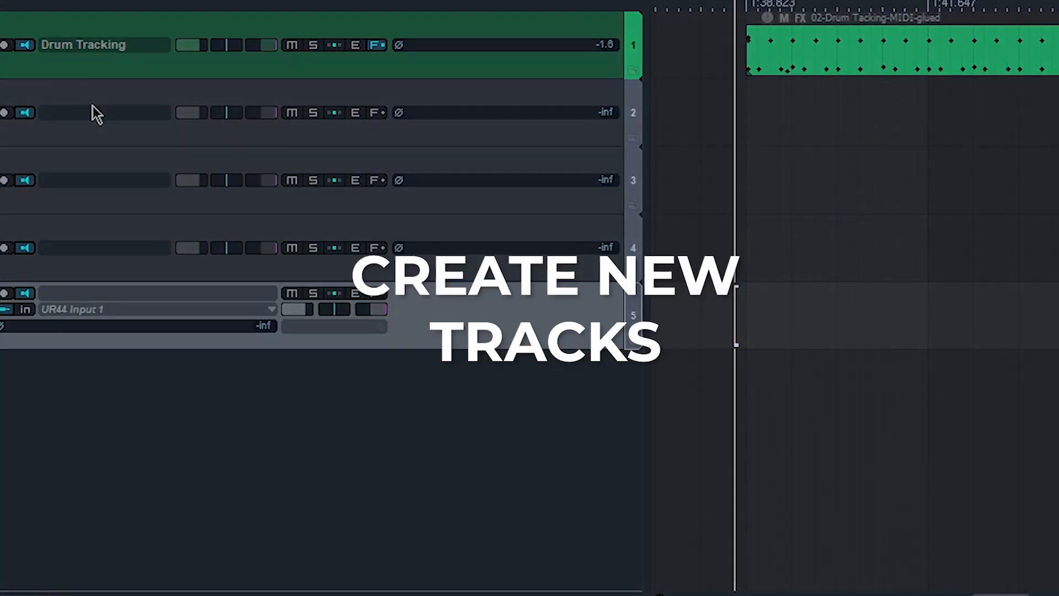
Step: Name the first two new tracks Kick and Snare
{"action": "left_click", "coordinate": [95, 105]}
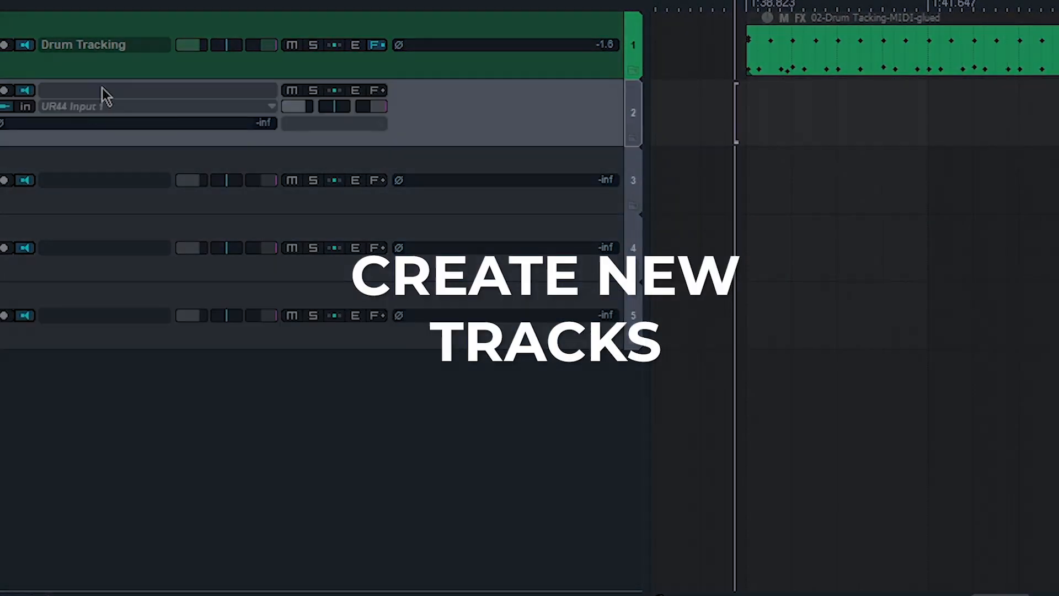
{"action": "double_click", "coordinate": [132, 90]}
{"action": "type", "text": "Kic"}
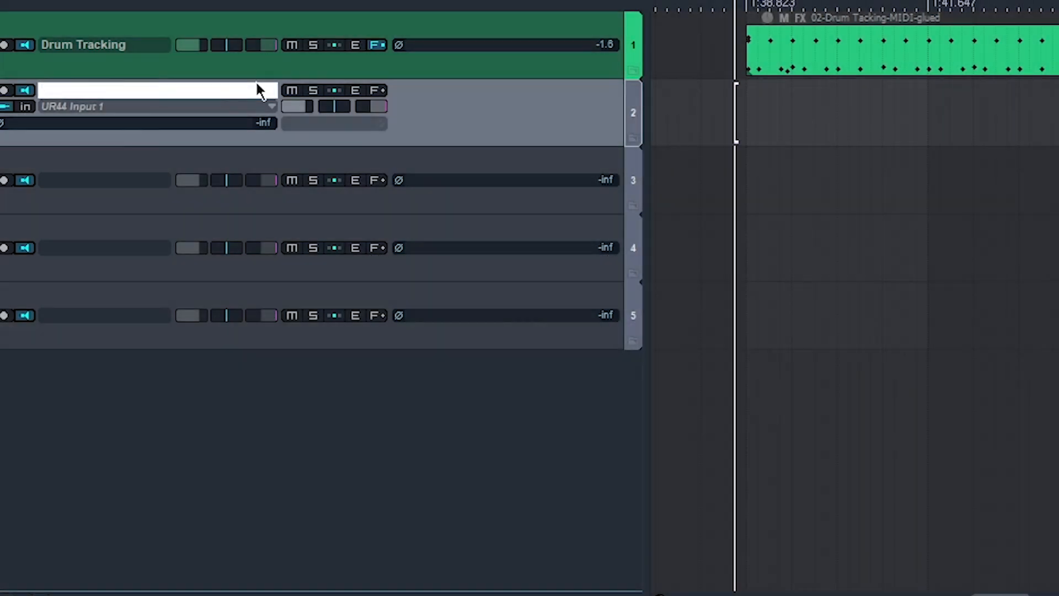
{"action": "type", "text": "k"}
{"action": "key", "text": "Return"}
{"action": "left_click", "coordinate": [111, 171]}
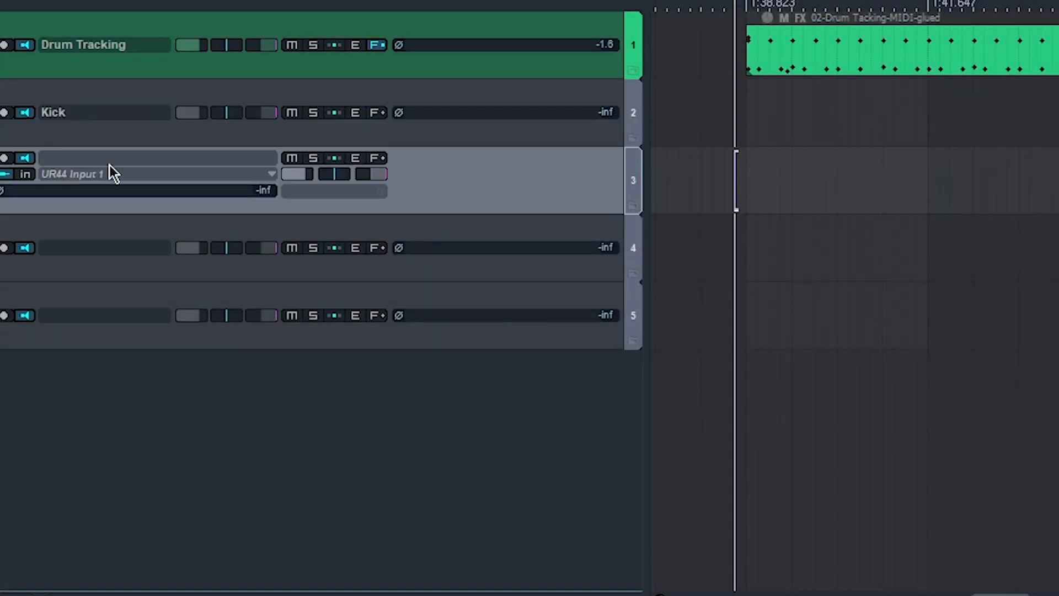
{"action": "double_click", "coordinate": [111, 159]}
{"action": "type", "text": "Snare"}
{"action": "key", "text": "Return"}
Step: Name the remaining two new tracks Toms and Cymbals
{"action": "left_click", "coordinate": [122, 219]}
{"action": "double_click", "coordinate": [122, 225]}
{"action": "type", "text": "Toms"}
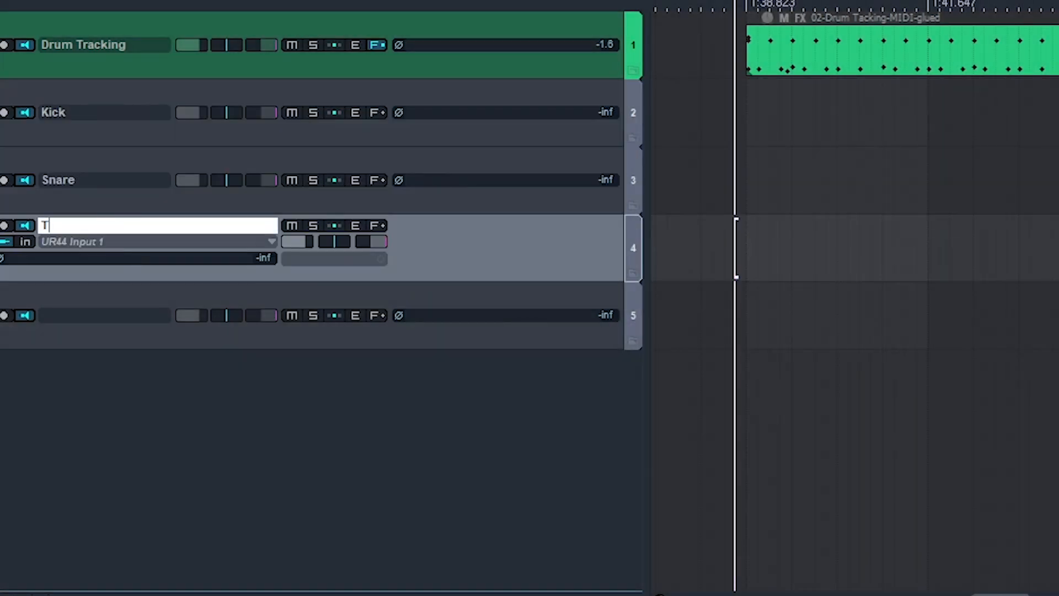
{"action": "key", "text": "Return"}
{"action": "left_click", "coordinate": [104, 300]}
{"action": "double_click", "coordinate": [103, 291]}
{"action": "type", "text": "Cymbals"}
{"action": "key", "text": "Return"}
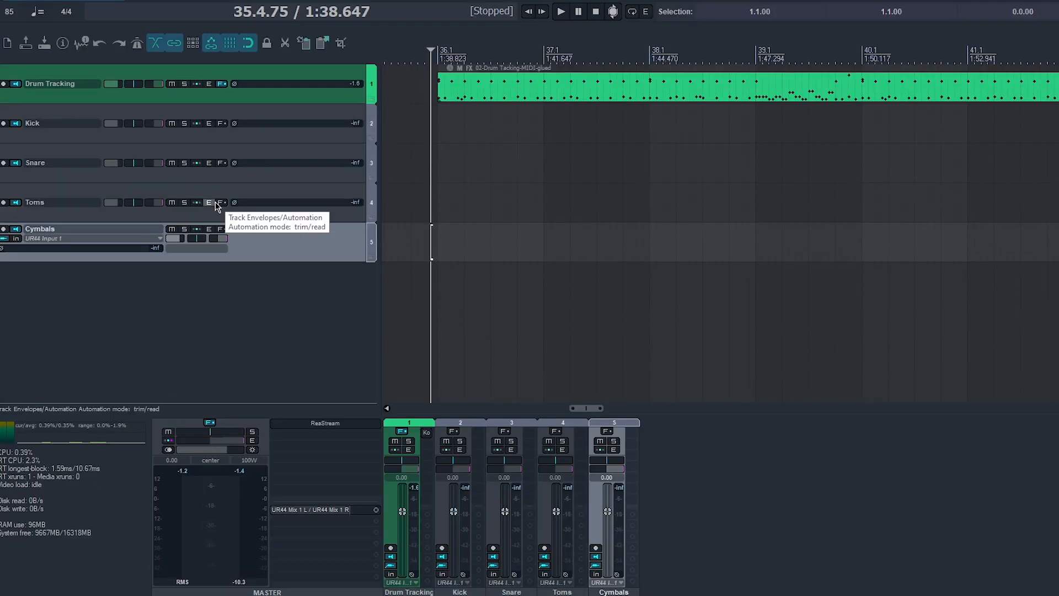
Step: Enlarge the track height and open the Kontakt 6 Portable instrument on the Drum Tracking track
{"action": "scroll", "coordinate": [217, 206], "scroll_direction": "up", "scroll_amount": 2}
{"action": "scroll", "coordinate": [218, 206], "scroll_direction": "up", "scroll_amount": 2}
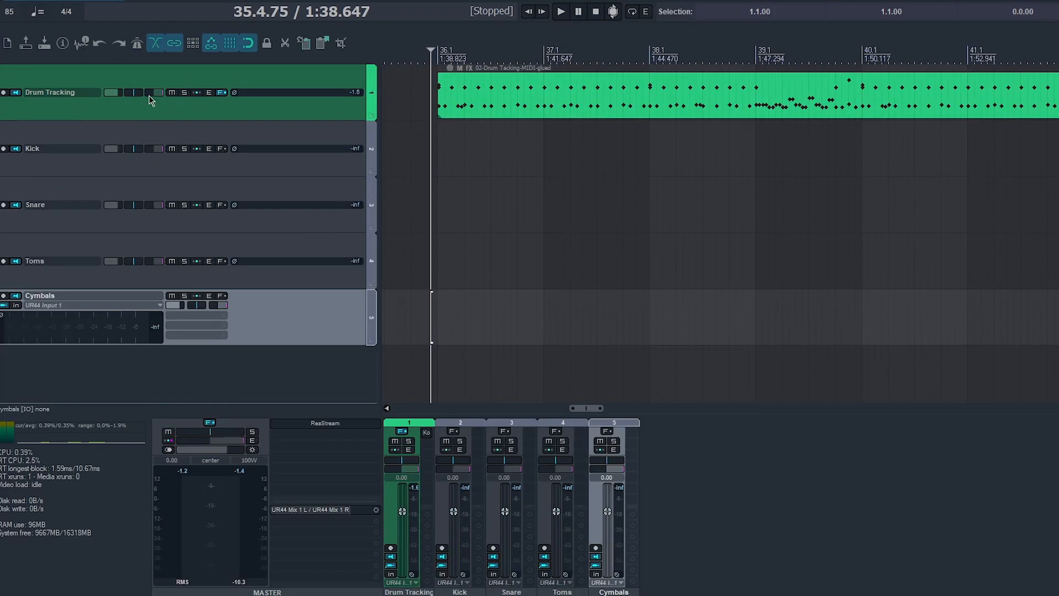
{"action": "left_click", "coordinate": [279, 150]}
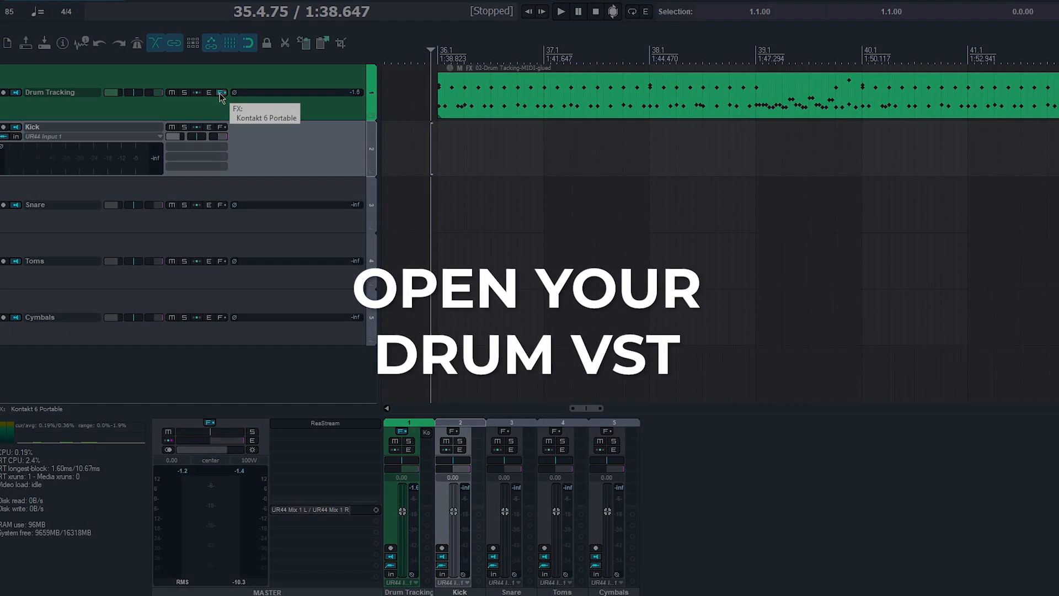
{"action": "left_click", "coordinate": [221, 94]}
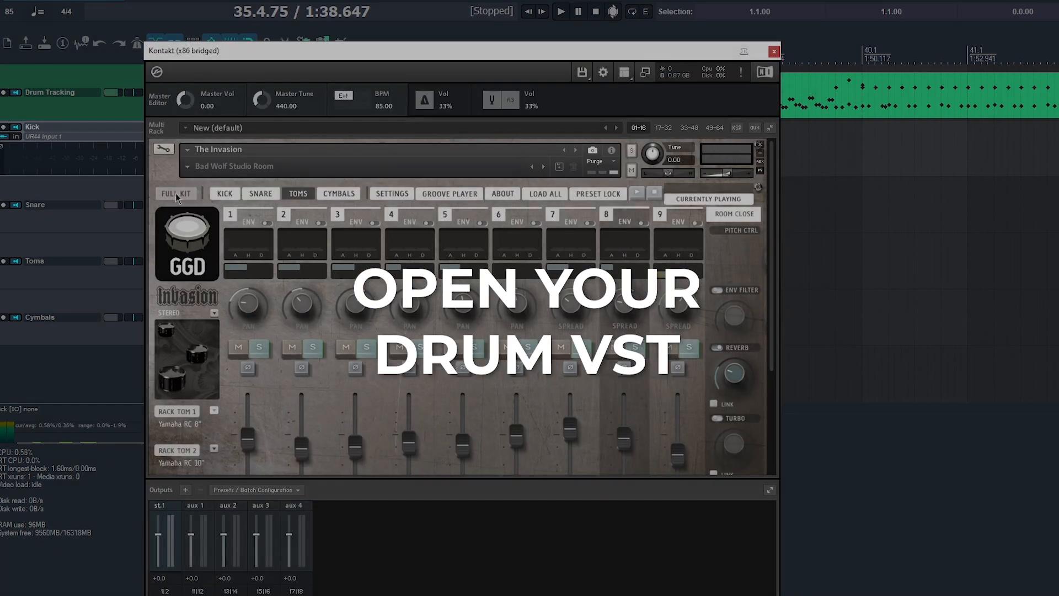
Step: Look through the drum instrument's full kit view and its individual drum mixer pages
{"action": "left_click", "coordinate": [176, 193]}
{"action": "scroll", "coordinate": [735, 312], "scroll_direction": "down", "scroll_amount": 2}
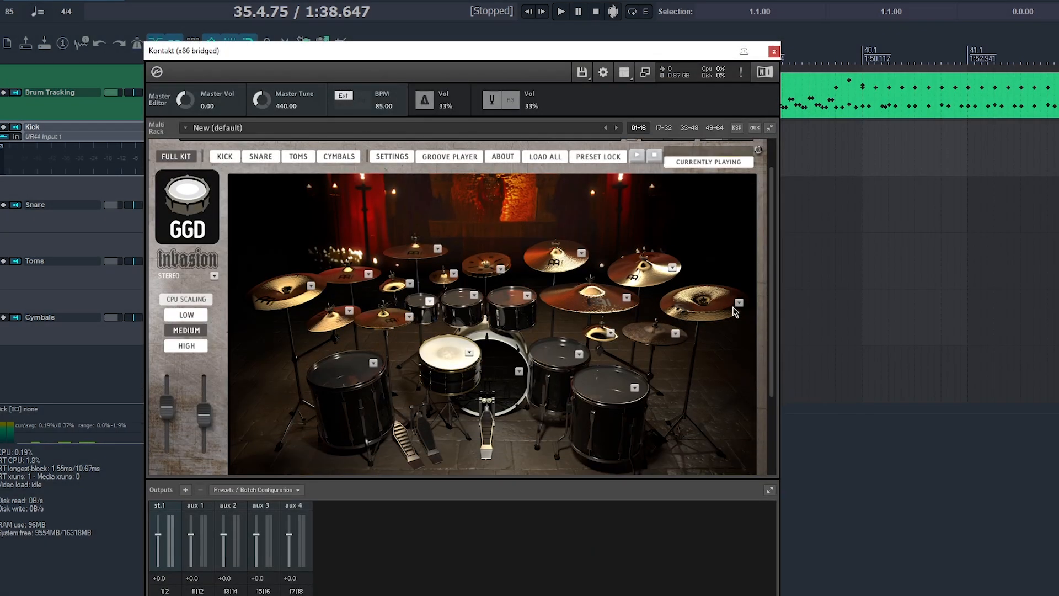
{"action": "left_click", "coordinate": [228, 156]}
{"action": "left_click", "coordinate": [261, 157]}
{"action": "scroll", "coordinate": [251, 435], "scroll_direction": "down", "scroll_amount": 2}
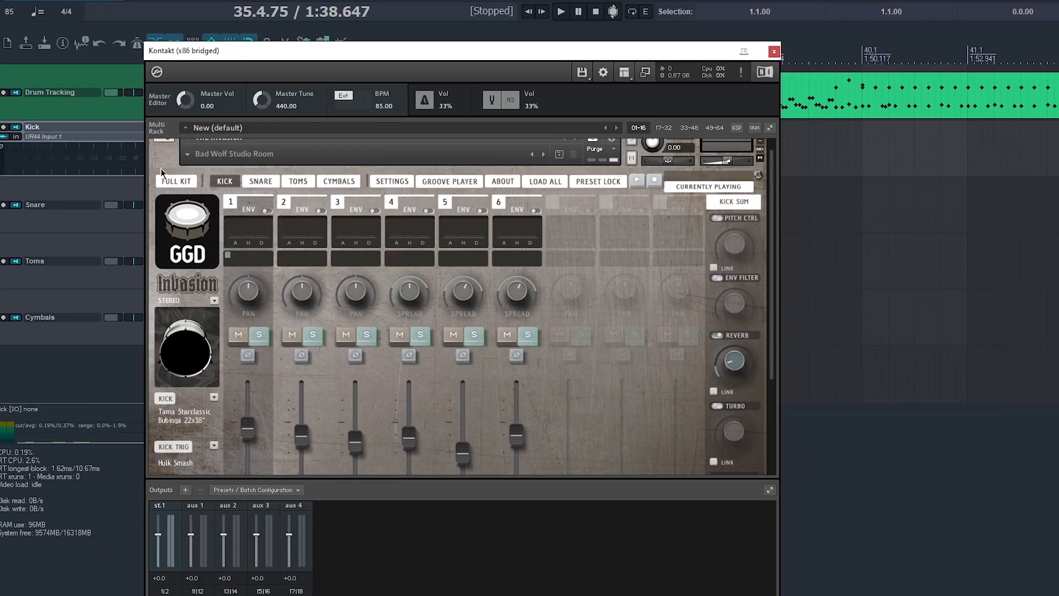
Step: Examine the instrument buses in The Invasion's edit mode and return to the kick mixer page
{"action": "scroll", "coordinate": [166, 153], "scroll_direction": "up", "scroll_amount": 1}
{"action": "left_click", "coordinate": [165, 153]}
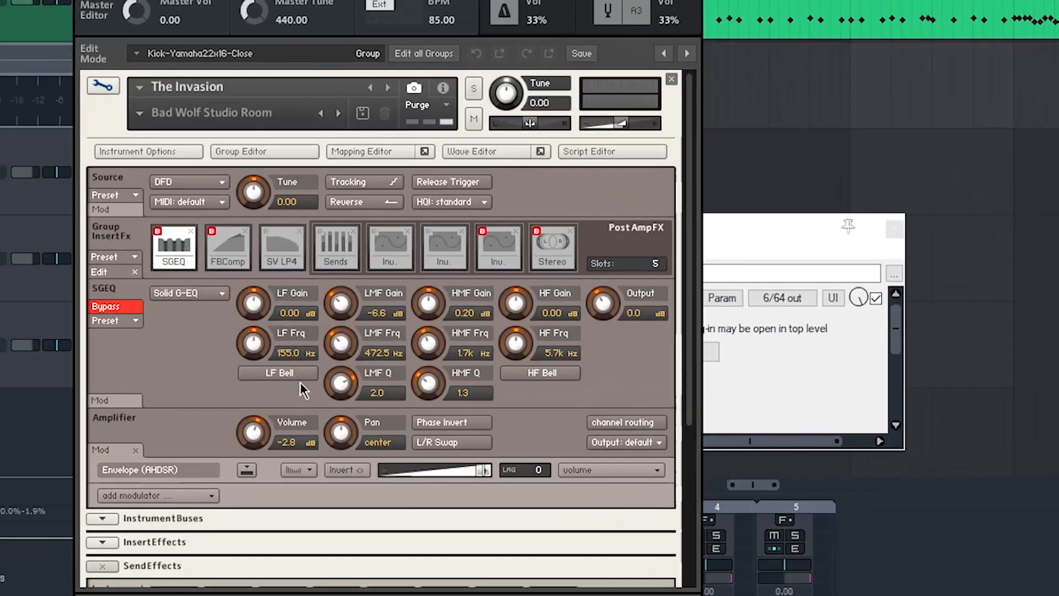
{"action": "scroll", "coordinate": [295, 329], "scroll_direction": "down", "scroll_amount": 5}
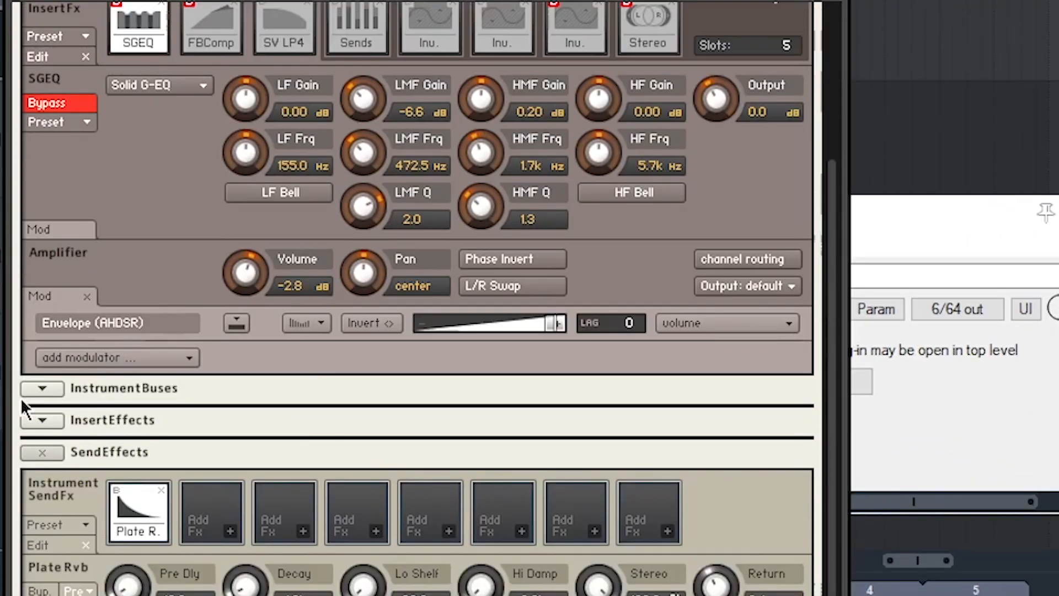
{"action": "left_click", "coordinate": [33, 390]}
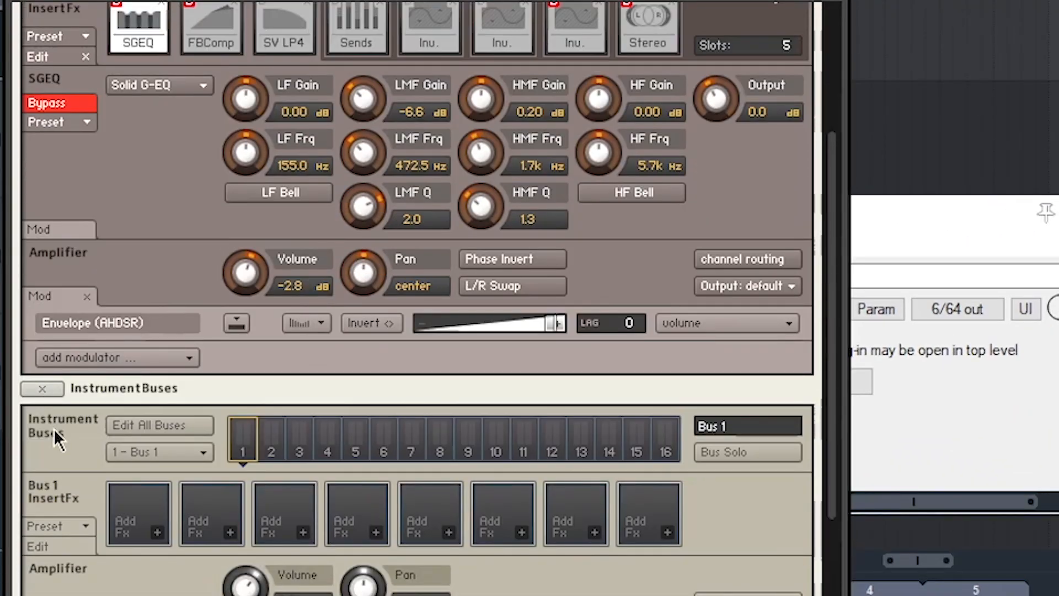
{"action": "scroll", "coordinate": [55, 451], "scroll_direction": "down", "scroll_amount": 5}
{"action": "scroll", "coordinate": [52, 455], "scroll_direction": "up", "scroll_amount": 3}
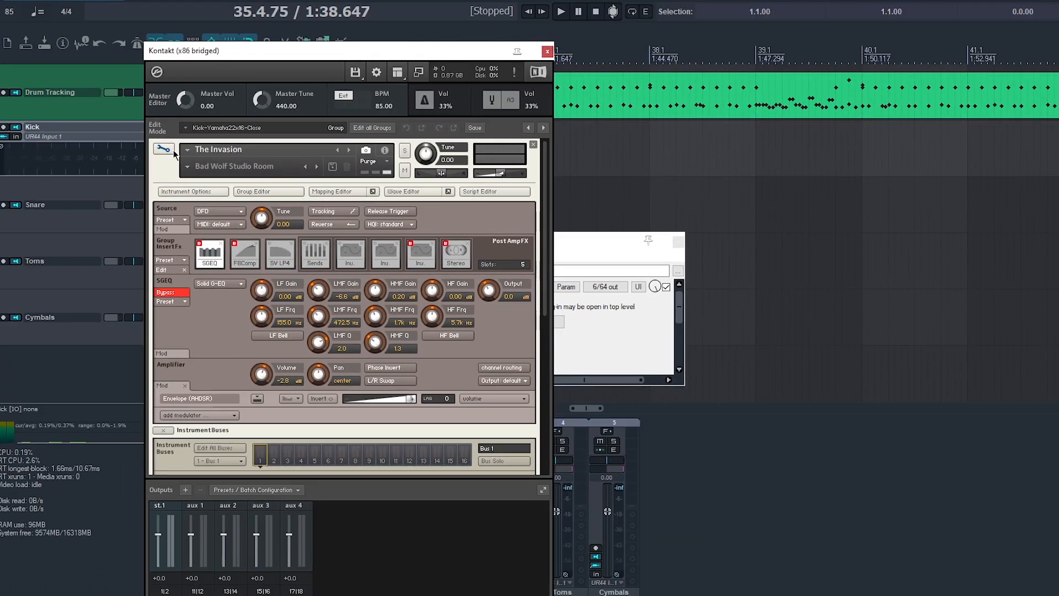
{"action": "left_click", "coordinate": [173, 153]}
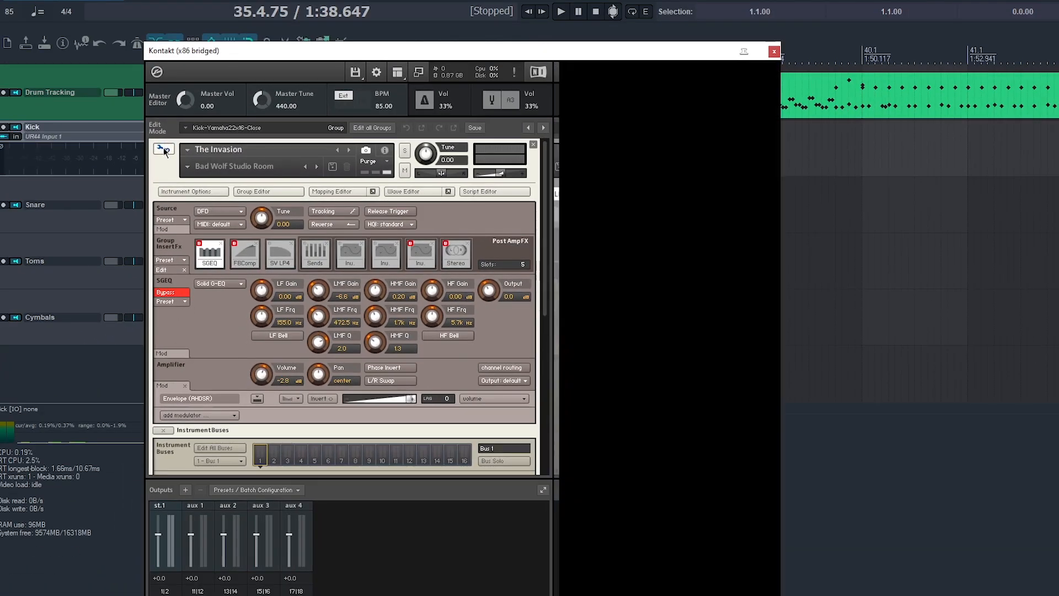
{"action": "scroll", "coordinate": [291, 208], "scroll_direction": "down", "scroll_amount": 3}
{"action": "scroll", "coordinate": [291, 209], "scroll_direction": "down", "scroll_amount": 1}
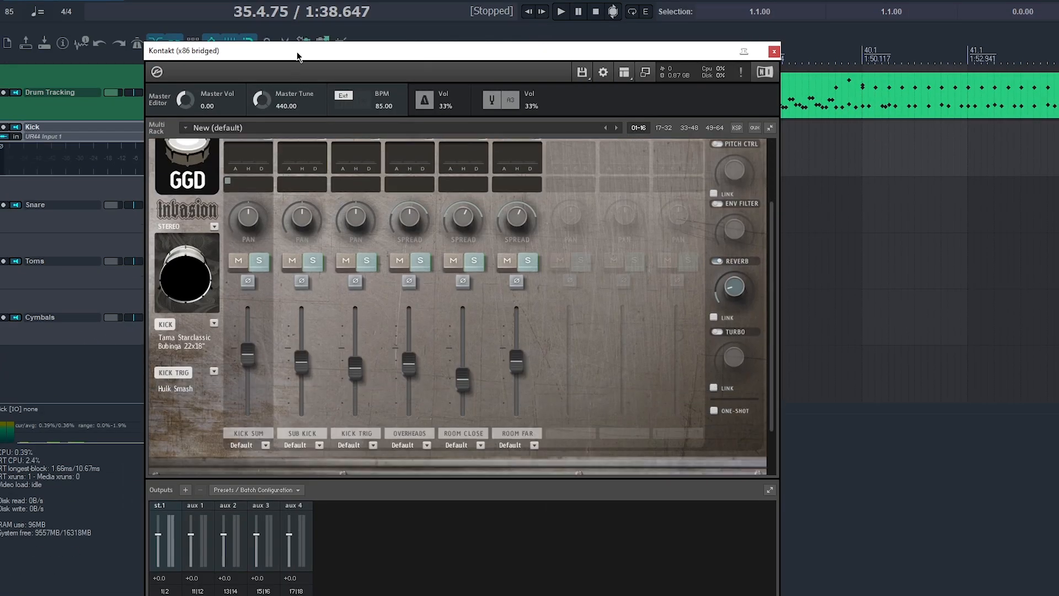
Step: Move the Kontakt window off the track list and add four two-channel outputs to its output section
{"action": "left_click_drag", "start_coordinate": [297, 51], "coordinate": [634, 52]}
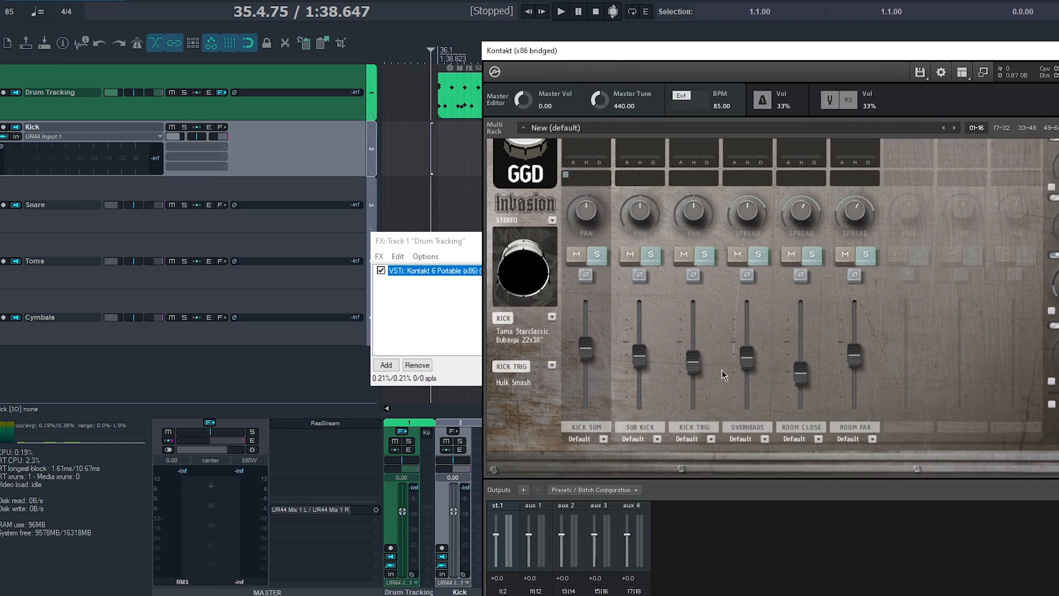
{"action": "scroll", "coordinate": [721, 369], "scroll_direction": "down", "scroll_amount": 1}
{"action": "scroll", "coordinate": [708, 326], "scroll_direction": "up", "scroll_amount": 5}
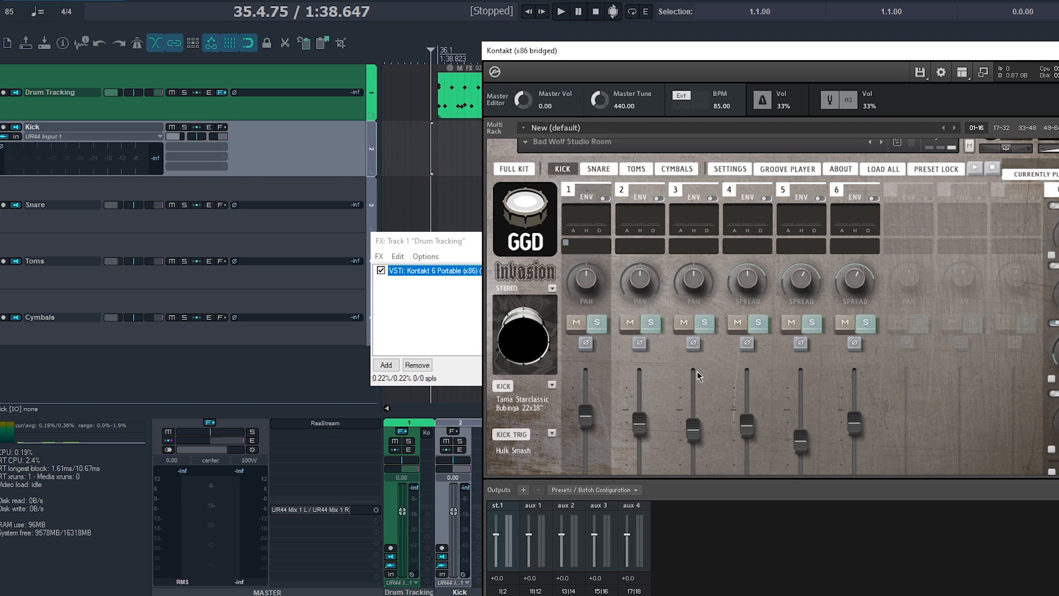
{"action": "scroll", "coordinate": [698, 377], "scroll_direction": "down", "scroll_amount": 8}
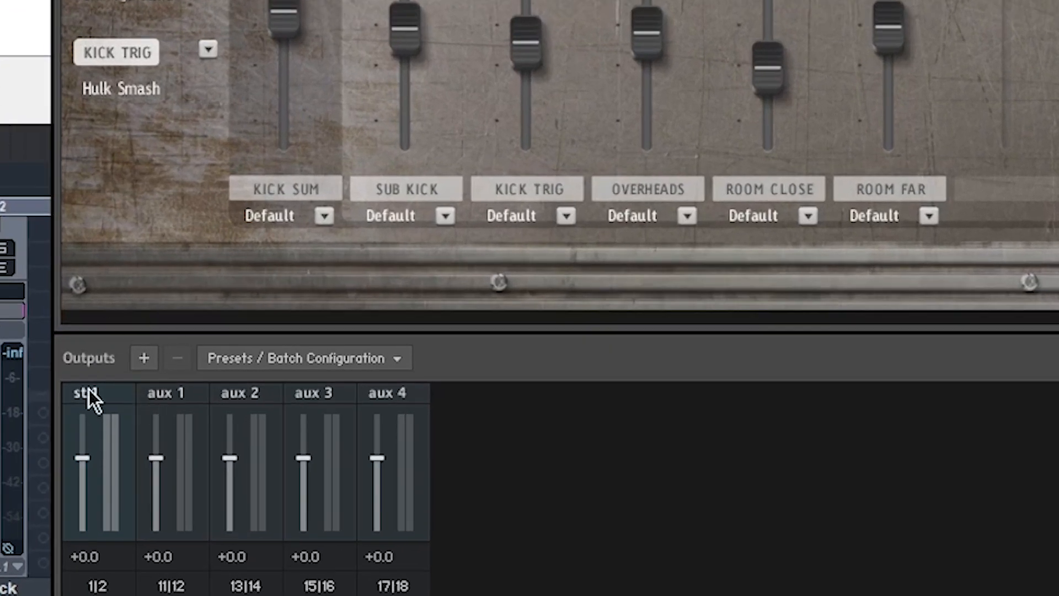
{"action": "left_click", "coordinate": [145, 359]}
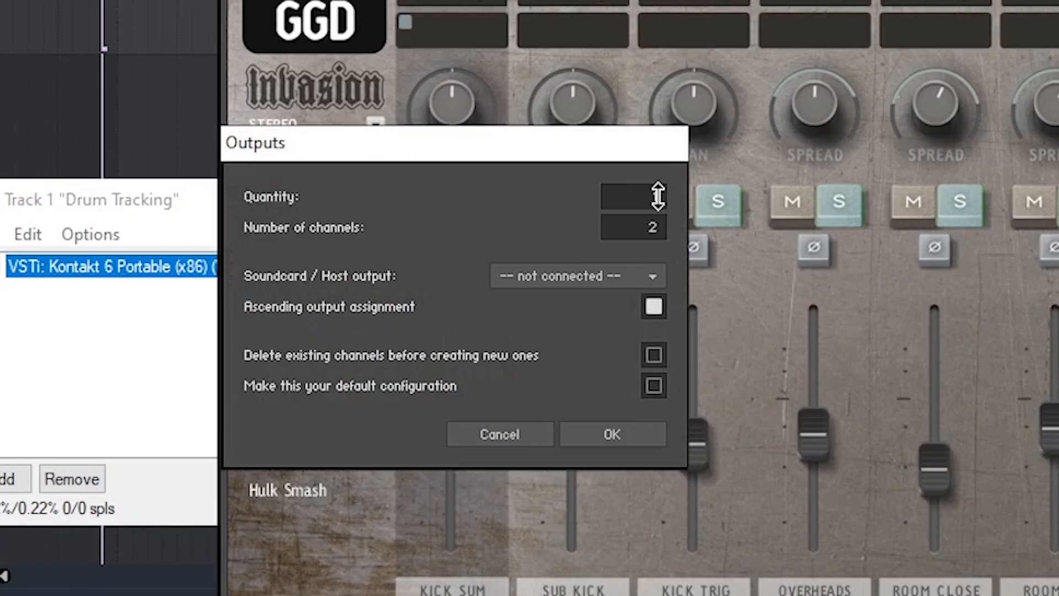
{"action": "left_click", "coordinate": [609, 434]}
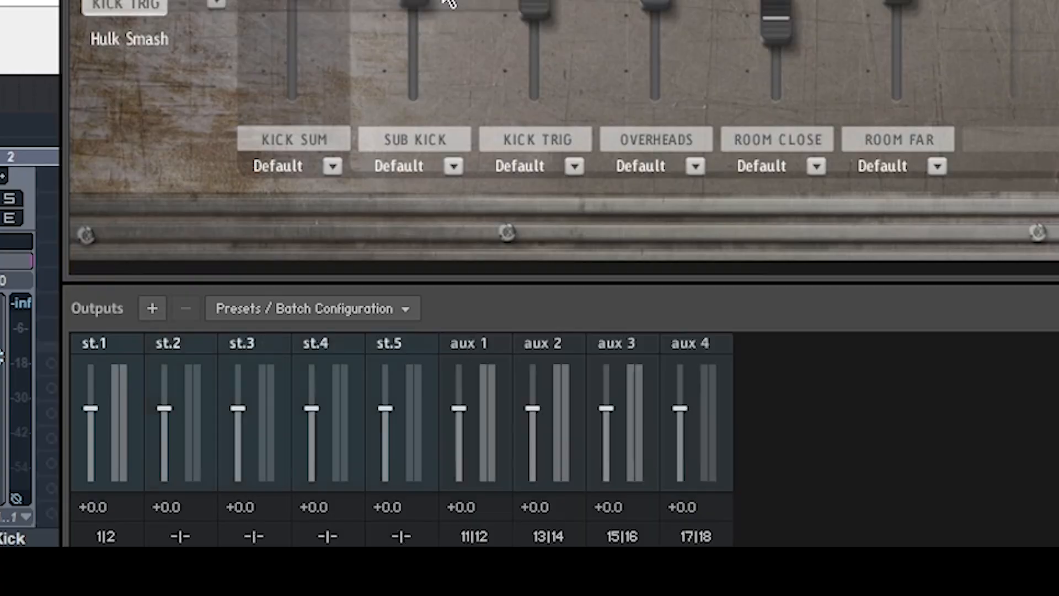
Step: Rename Kontakt outputs st.2, st.3 and st.4 as Kick, Snare and Toms
{"action": "double_click", "coordinate": [168, 342]}
{"action": "type", "text": "Kick"}
{"action": "key", "text": "Return"}
{"action": "double_click", "coordinate": [269, 345]}
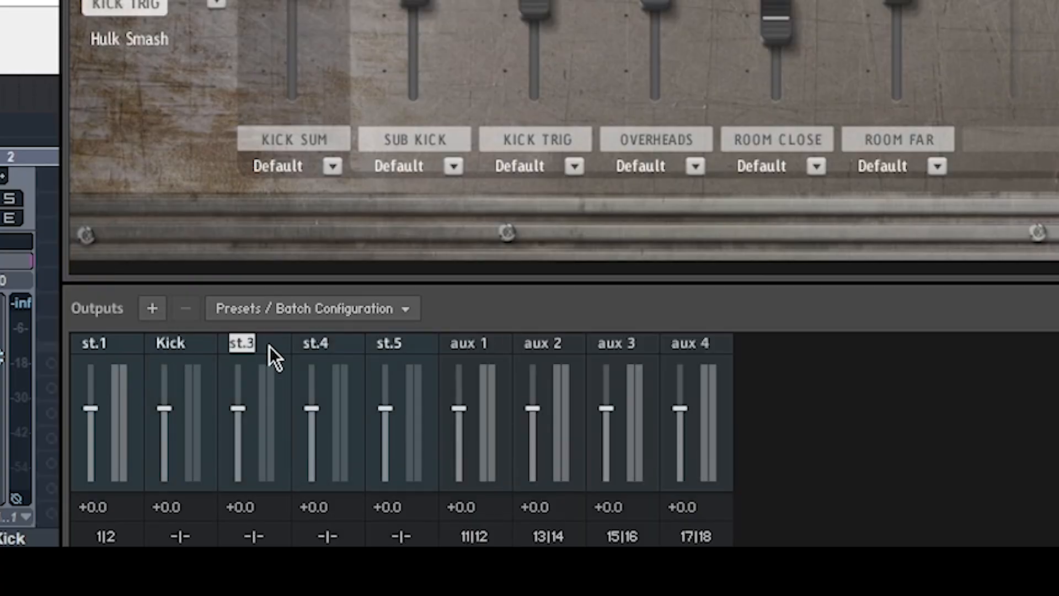
{"action": "type", "text": "Snare"}
{"action": "key", "text": "Tab"}
{"action": "type", "text": "Toms"}
Step: Rename Kontakt output st.5 as Cymbals
{"action": "left_click", "coordinate": [421, 347]}
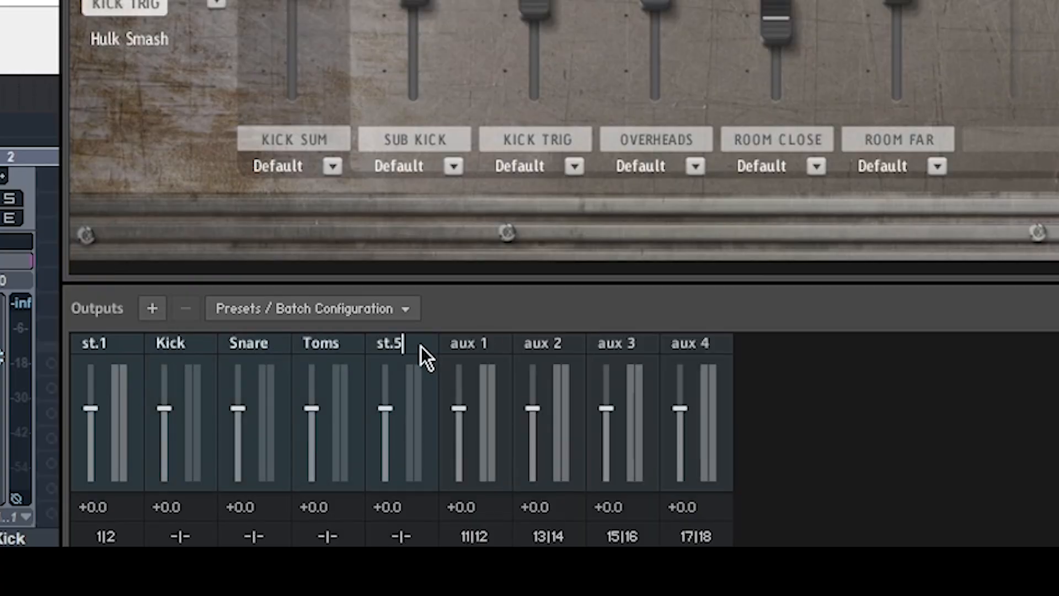
{"action": "key", "text": "BackSpace"}
{"action": "key", "text": "BackSpace"}
{"action": "key", "text": "BackSpace"}
{"action": "key", "text": "BackSpace"}
{"action": "type", "text": "Cymbals"}
{"action": "key", "text": "Return"}
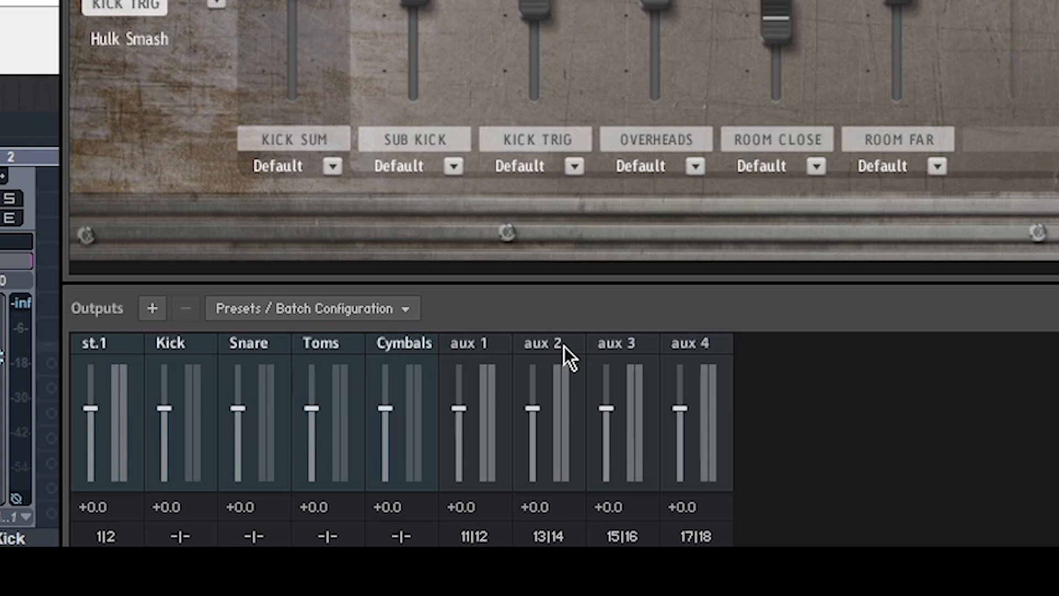
Step: Assign the Kick output's two channels to the physical outputs Kt. TOMS [1] and Kt. TOMS [2]
{"action": "left_click", "coordinate": [180, 536]}
{"action": "left_click", "coordinate": [460, 102]}
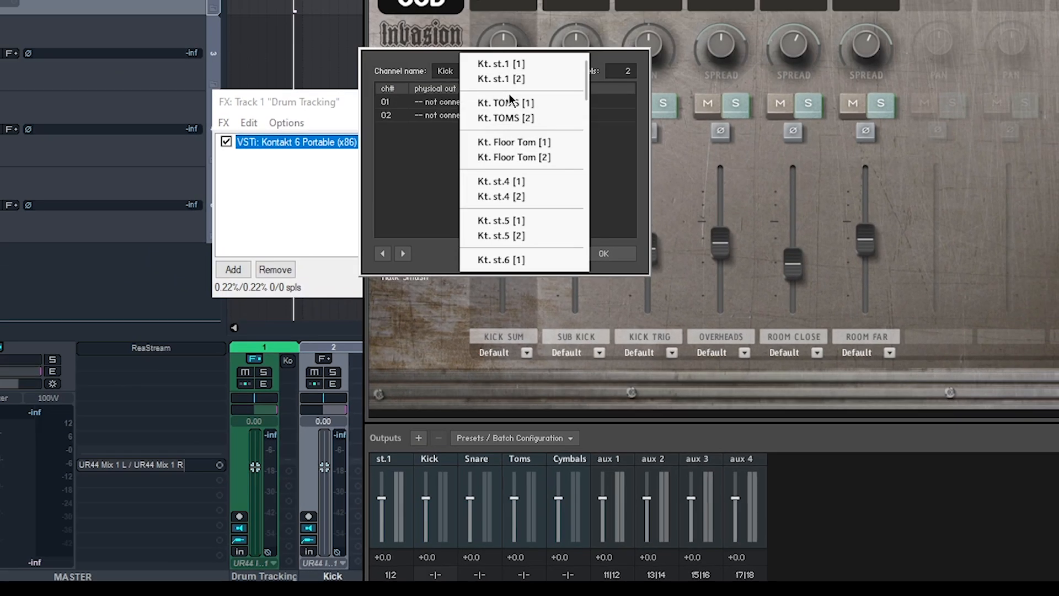
{"action": "left_click", "coordinate": [510, 101]}
{"action": "left_click", "coordinate": [568, 251]}
{"action": "left_click", "coordinate": [601, 208]}
{"action": "left_click", "coordinate": [660, 352]}
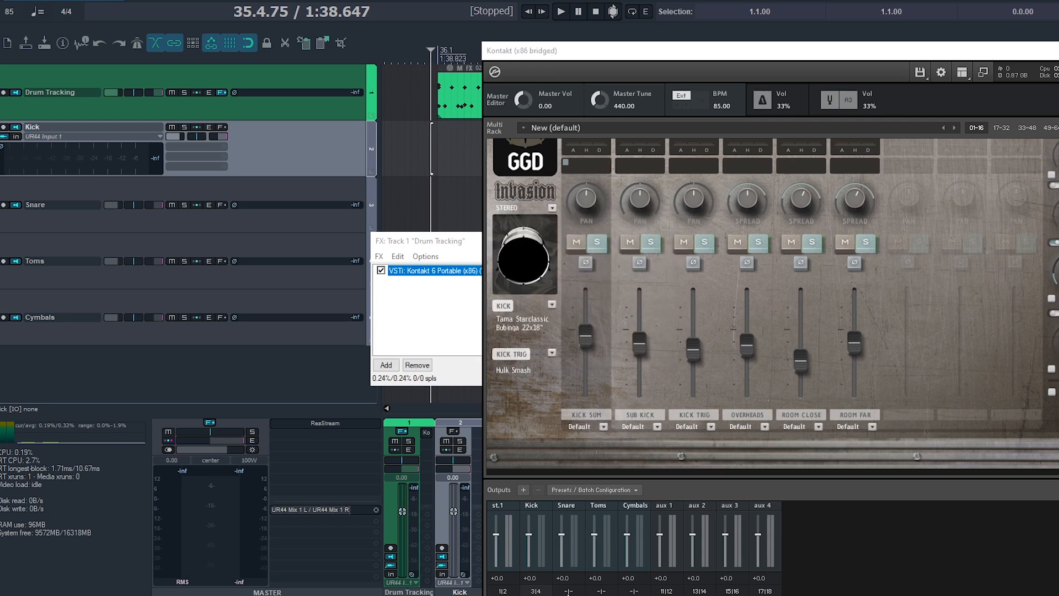
Step: Assign the Snare output's two channels to Kt. Floor Tom [1] and Kt. Floor Tom [2]
{"action": "left_click", "coordinate": [568, 591]}
{"action": "left_click", "coordinate": [588, 243]}
{"action": "left_click", "coordinate": [589, 270]}
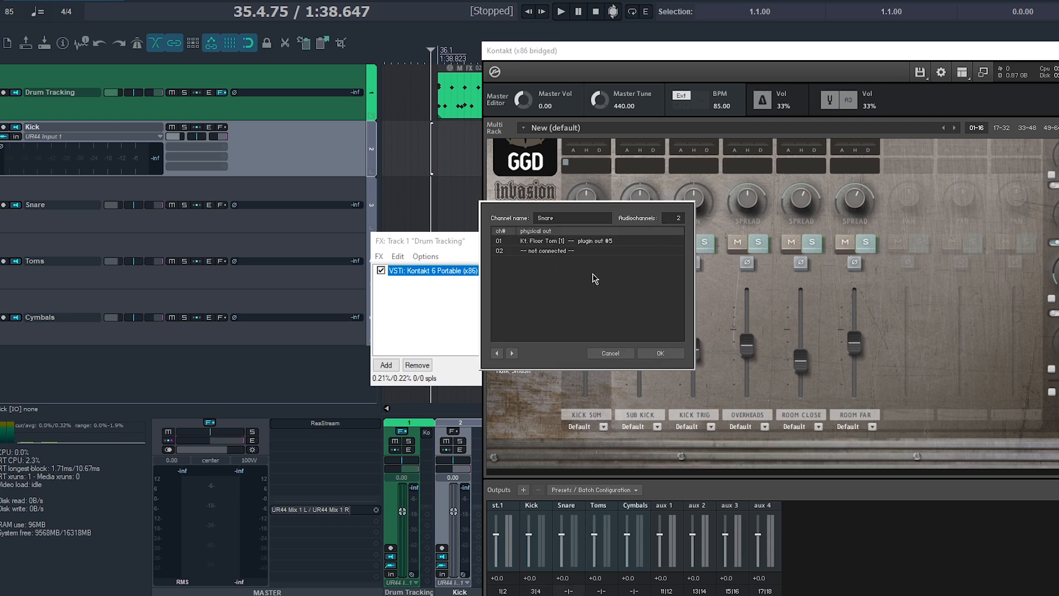
{"action": "left_click", "coordinate": [555, 251]}
{"action": "left_click", "coordinate": [591, 282]}
{"action": "left_click", "coordinate": [660, 352]}
Step: Assign the Toms output's two channels to Kt. st.4 [1] and Kt. st.4 [2]
{"action": "left_click", "coordinate": [601, 590]}
{"action": "left_click", "coordinate": [568, 241]}
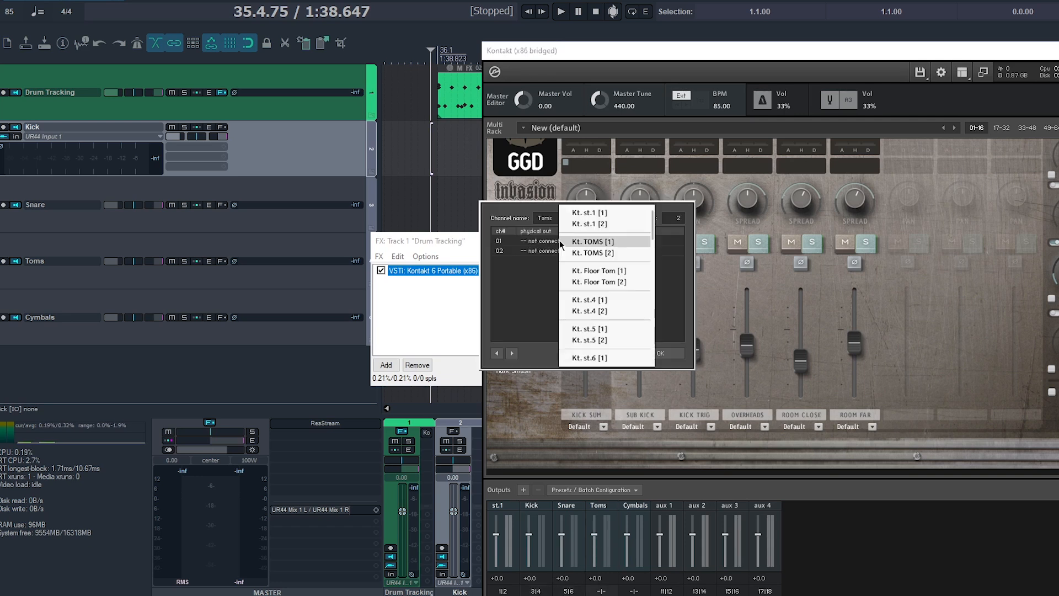
{"action": "left_click", "coordinate": [583, 302]}
{"action": "left_click", "coordinate": [565, 251]}
{"action": "left_click", "coordinate": [573, 310]}
{"action": "left_click", "coordinate": [660, 353]}
Step: Assign the Cymbals output's two channels to the physical outputs Kt. st.5 [1] and Kt. st.5 [2]
{"action": "left_click", "coordinate": [634, 590]}
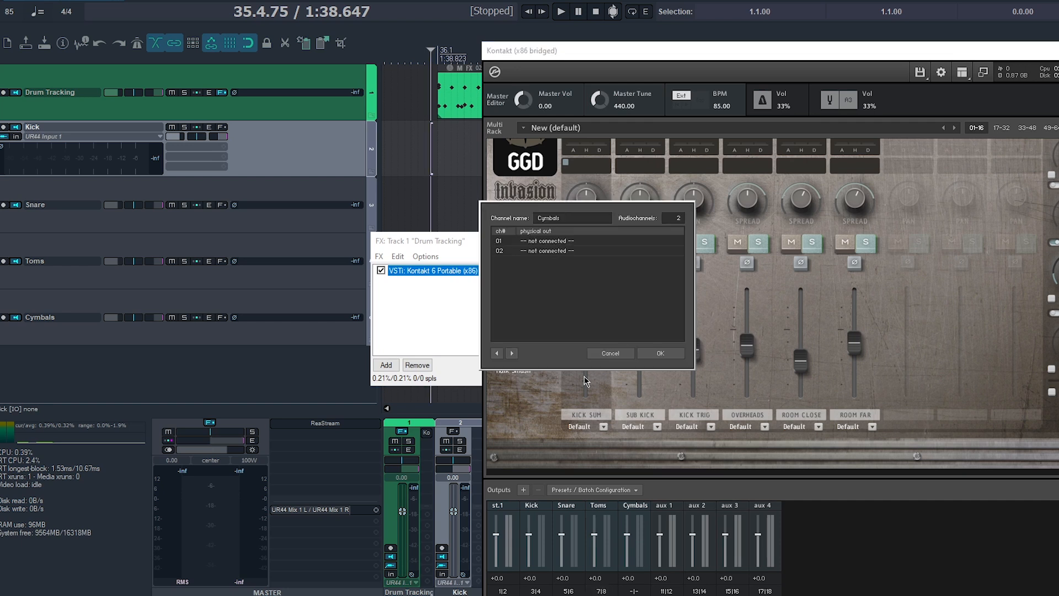
{"action": "left_click", "coordinate": [554, 241]}
{"action": "left_click", "coordinate": [568, 329]}
{"action": "left_click", "coordinate": [556, 251]}
{"action": "left_click", "coordinate": [570, 339]}
{"action": "left_click", "coordinate": [656, 352]}
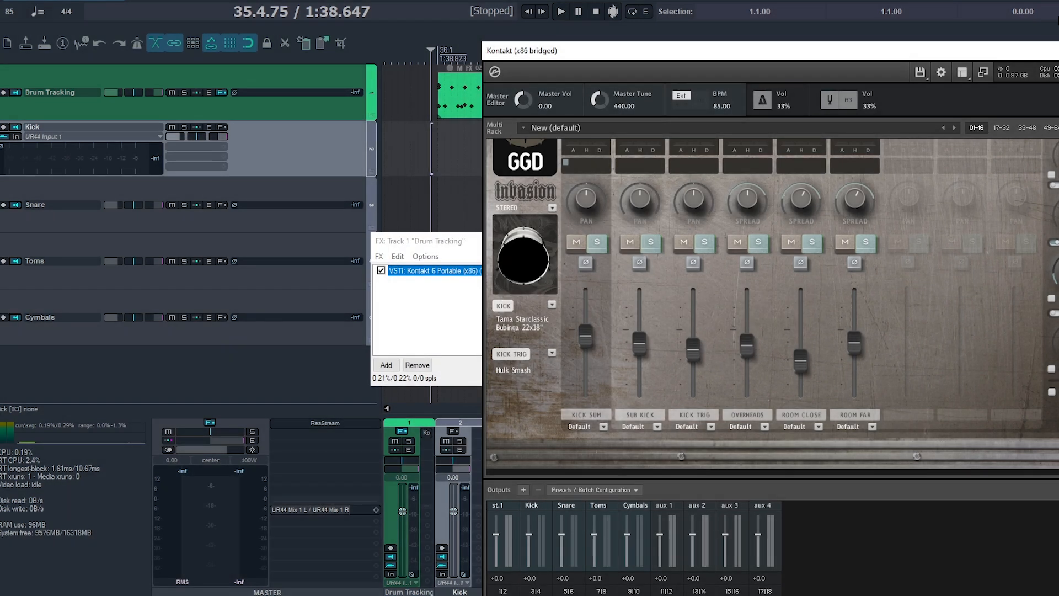
Step: Set the Kontakt plug-in on the Drum Tracking track offline and bring it back online
{"action": "double_click", "coordinate": [445, 271]}
{"action": "right_click", "coordinate": [446, 270]}
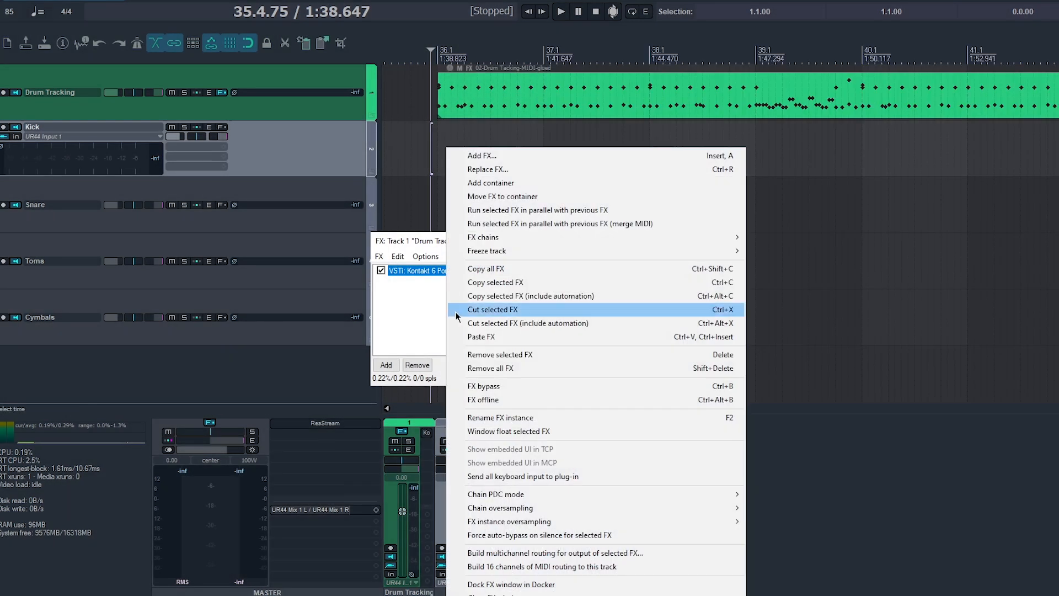
{"action": "left_click", "coordinate": [472, 294]}
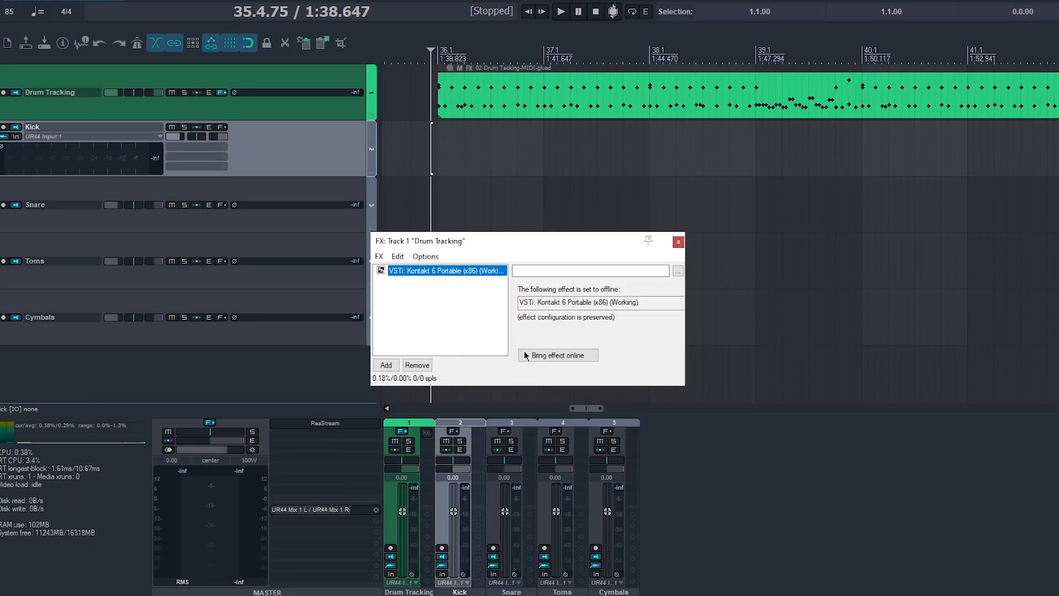
{"action": "left_click", "coordinate": [525, 355]}
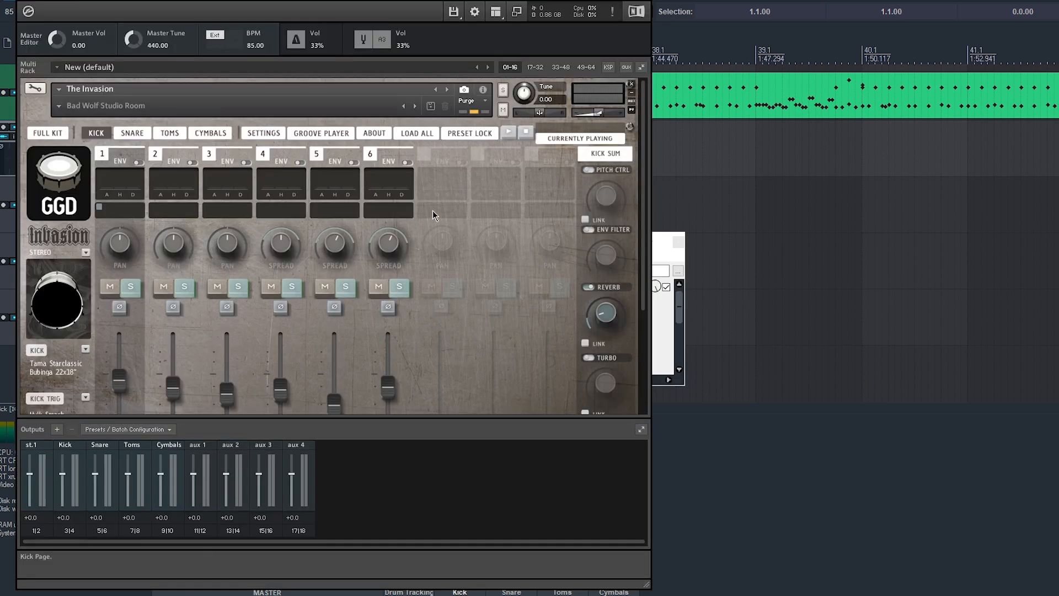
Step: Assign the mixer channels on the drum instrument's kick page to the Kick output
{"action": "scroll", "coordinate": [439, 213], "scroll_direction": "down", "scroll_amount": 3}
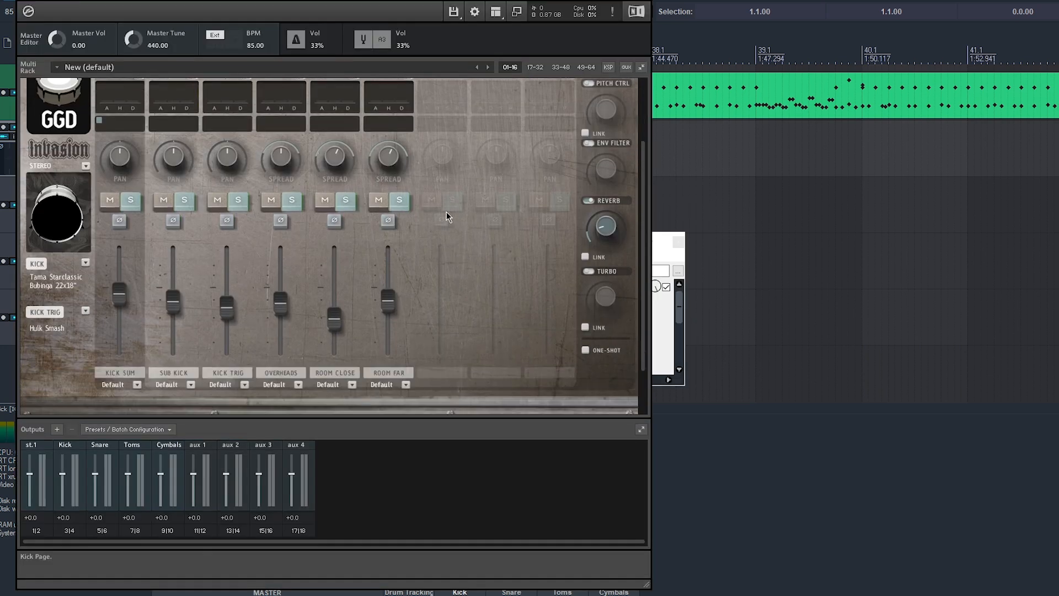
{"action": "left_click", "coordinate": [137, 383]}
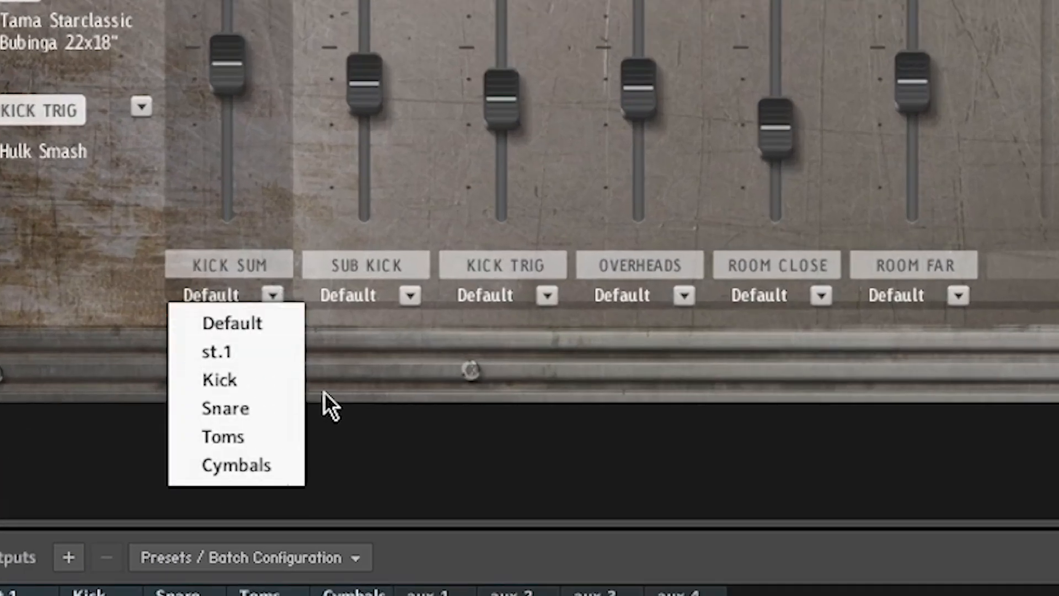
{"action": "left_click", "coordinate": [408, 295]}
{"action": "left_click", "coordinate": [185, 353]}
{"action": "scroll", "coordinate": [121, 211], "scroll_direction": "up", "scroll_amount": 6}
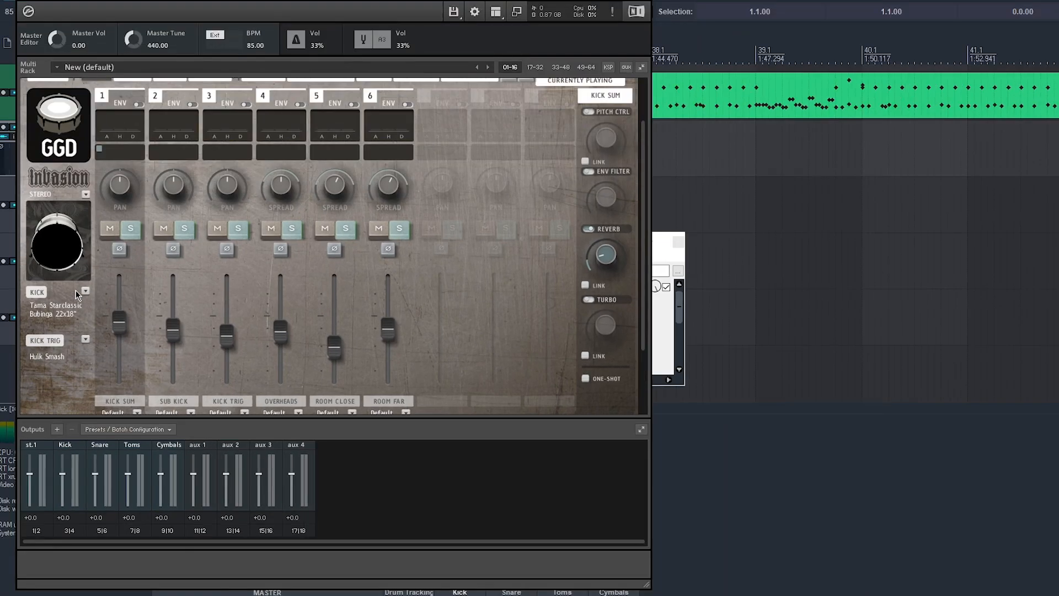
{"action": "scroll", "coordinate": [121, 211], "scroll_direction": "down", "scroll_amount": 3}
{"action": "scroll", "coordinate": [77, 296], "scroll_direction": "down", "scroll_amount": 3}
{"action": "left_click", "coordinate": [287, 345]}
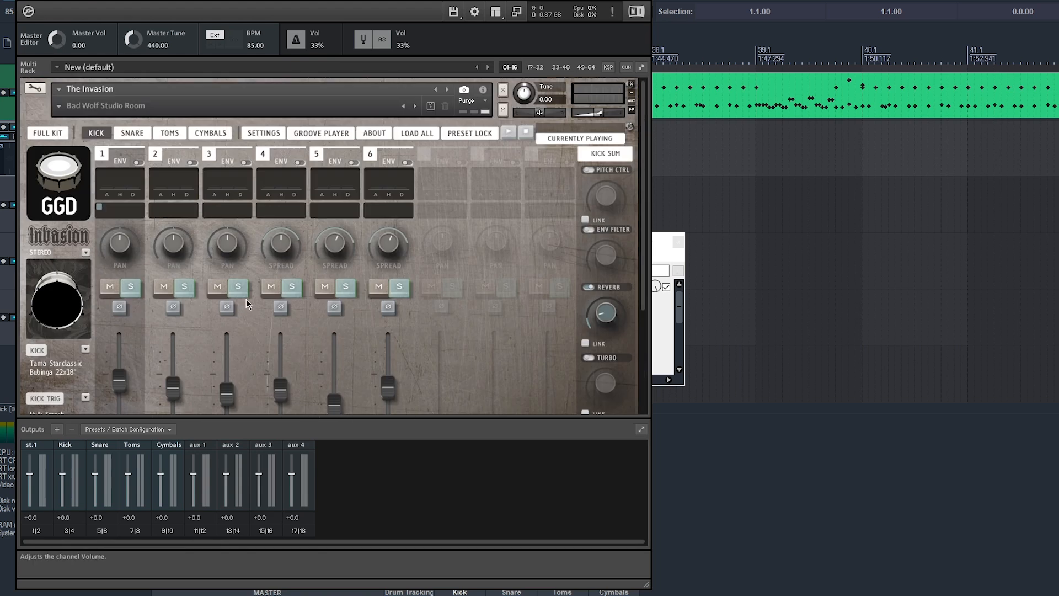
Step: Assign the snare page's mixer channels to the Snare output and the toms page's channels to the Toms output
{"action": "scroll", "coordinate": [188, 364], "scroll_direction": "down", "scroll_amount": 6}
{"action": "left_click", "coordinate": [298, 360]}
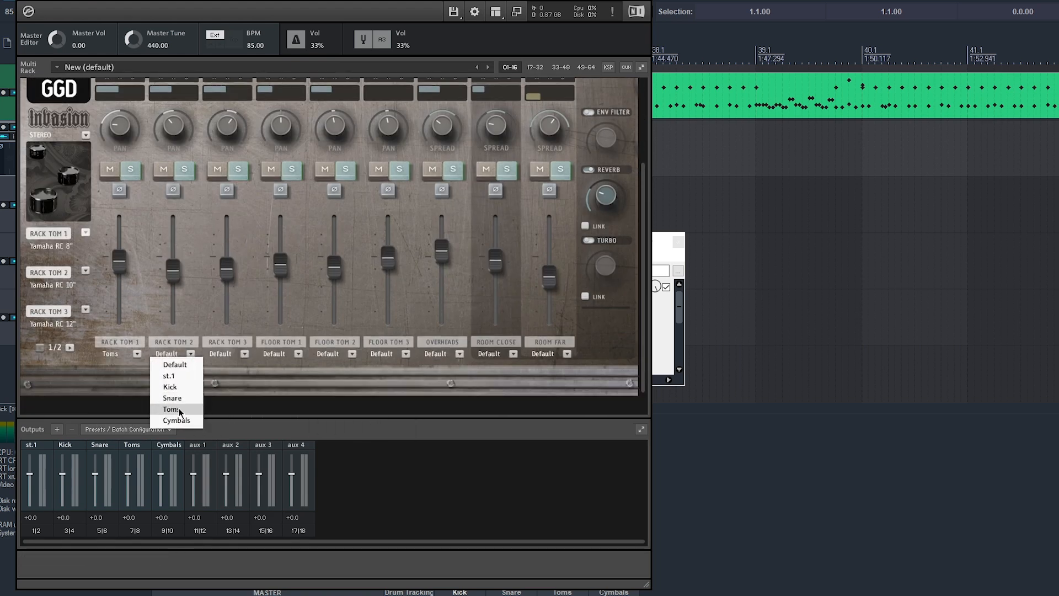
{"action": "left_click", "coordinate": [404, 354]}
{"action": "left_click", "coordinate": [386, 408]}
Step: Assign the cymbals page's mixer channels to the Cymbals output and close the plug-in and FX windows
{"action": "left_click", "coordinate": [513, 354]}
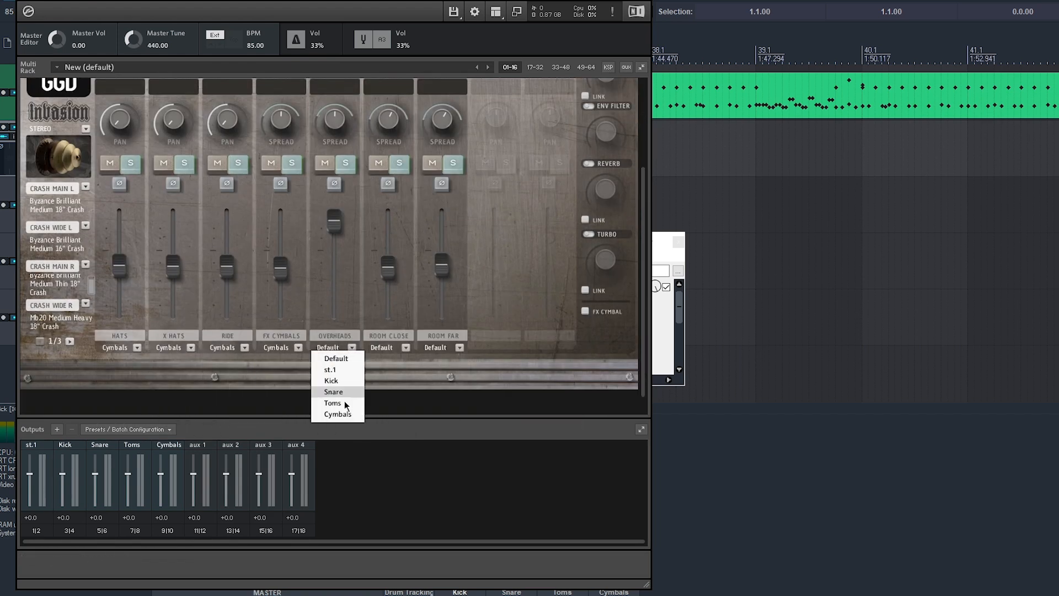
{"action": "scroll", "coordinate": [501, 318], "scroll_direction": "up", "scroll_amount": 3}
{"action": "scroll", "coordinate": [501, 318], "scroll_direction": "up", "scroll_amount": 1}
{"action": "left_click", "coordinate": [638, 1]}
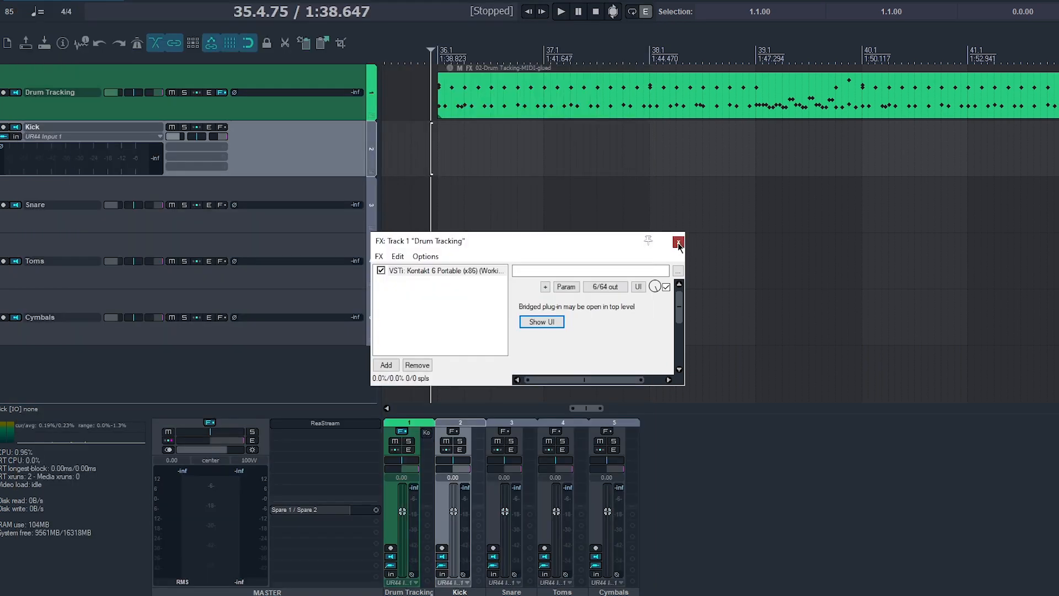
{"action": "left_click", "coordinate": [678, 243]}
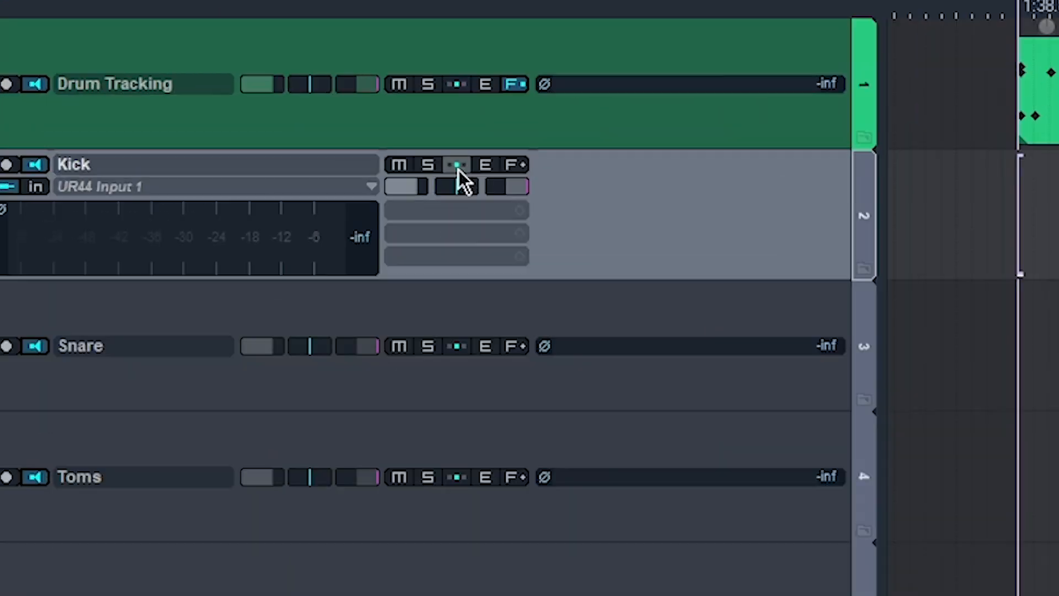
Step: Add a receive from Drum Tracking to the Kick track, using stereo source channels 3/4
{"action": "left_click", "coordinate": [198, 131]}
{"action": "left_click", "coordinate": [639, 206]}
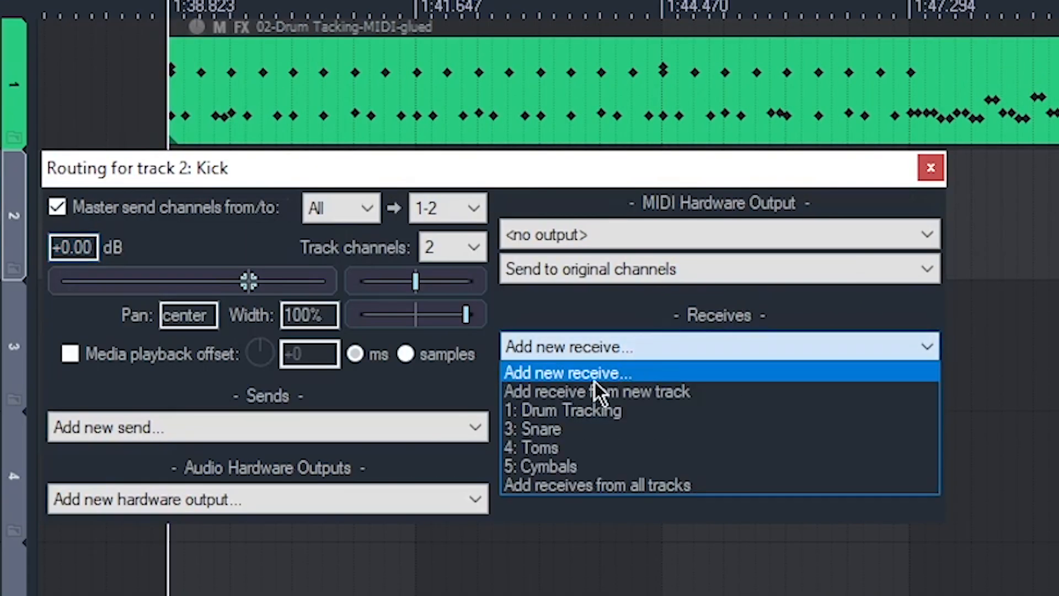
{"action": "left_click", "coordinate": [570, 411]}
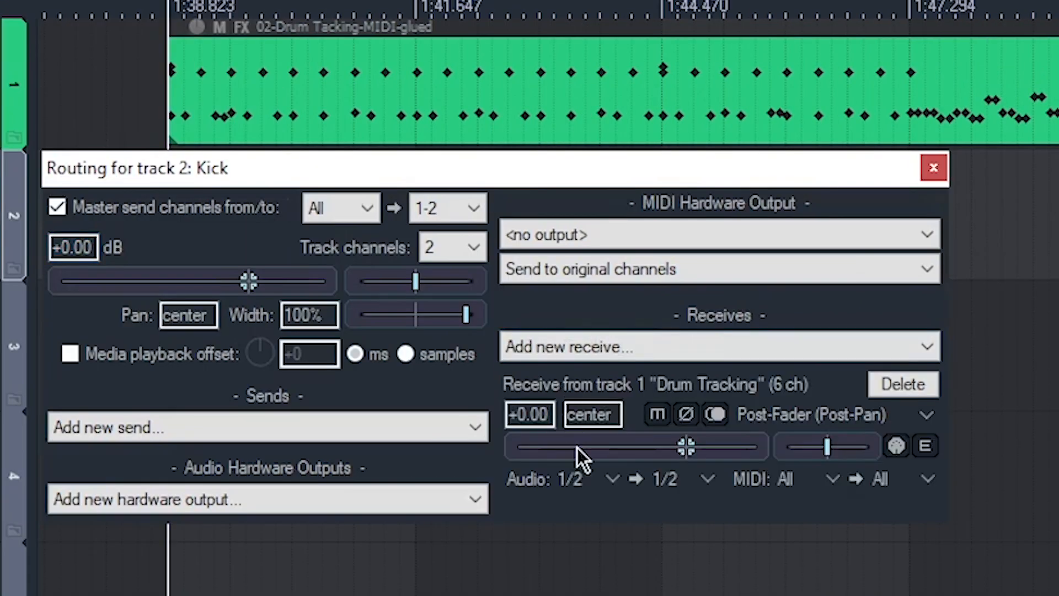
{"action": "left_click", "coordinate": [603, 489]}
{"action": "mouse_move", "coordinate": [826, 577]}
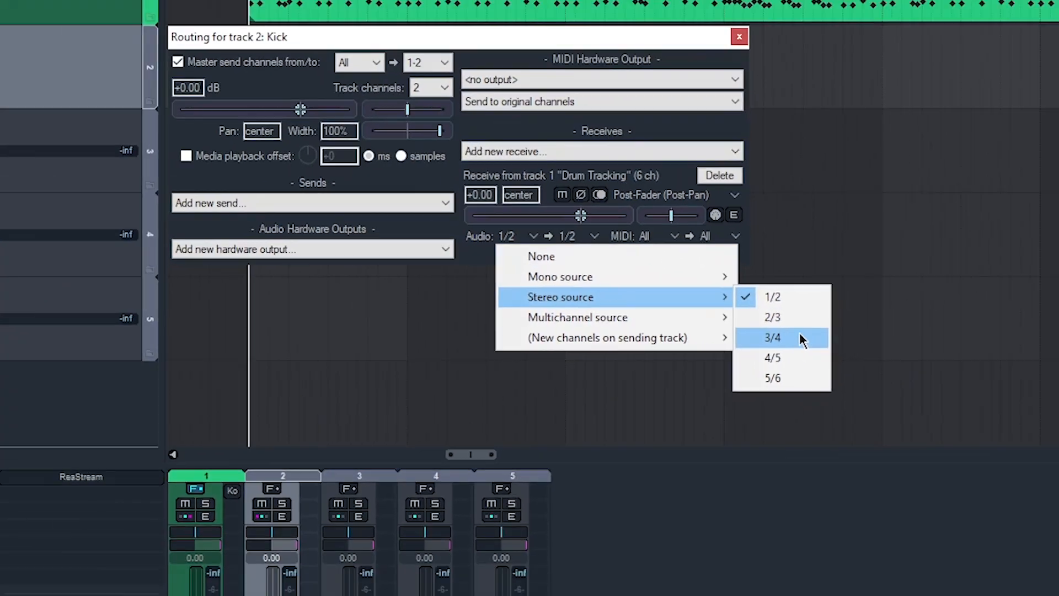
{"action": "left_click", "coordinate": [773, 364]}
{"action": "left_click", "coordinate": [766, 128]}
Step: Add a receive from Drum Tracking to the Snare track, using stereo source channels 5/6
{"action": "left_click", "coordinate": [197, 205]}
{"action": "left_click", "coordinate": [623, 262]}
{"action": "left_click", "coordinate": [622, 289]}
{"action": "left_click", "coordinate": [615, 318]}
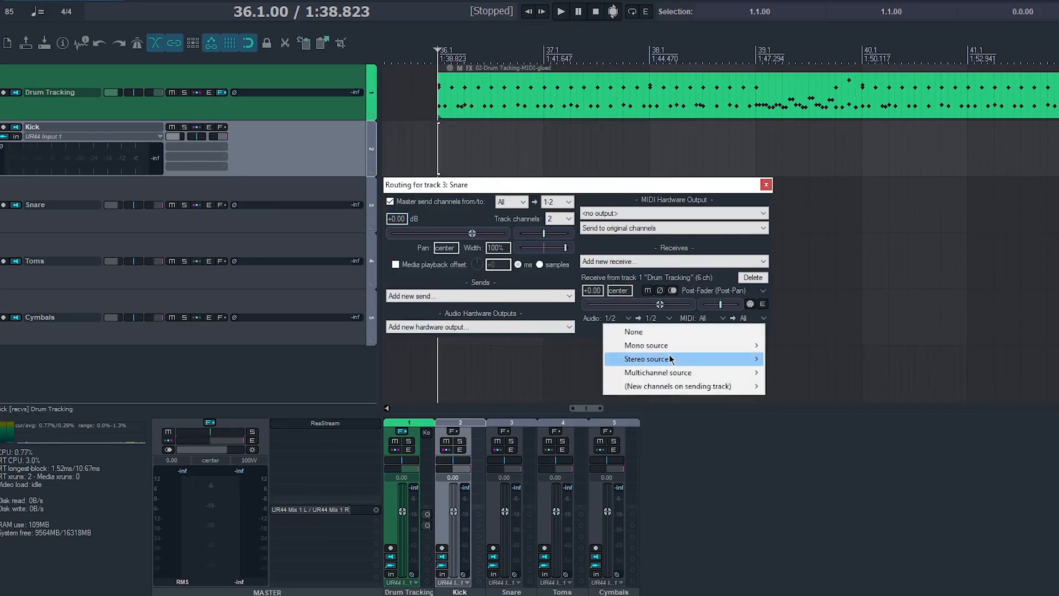
{"action": "mouse_move", "coordinate": [669, 359]}
{"action": "left_click", "coordinate": [805, 414]}
{"action": "left_click", "coordinate": [766, 185]}
Step: Add a receive from Drum Tracking to the Toms track, using new stereo source channels 7/8 on the sending track
{"action": "left_click", "coordinate": [197, 261]}
{"action": "left_click", "coordinate": [623, 318]}
{"action": "left_click", "coordinate": [622, 345]}
{"action": "left_click", "coordinate": [615, 374]}
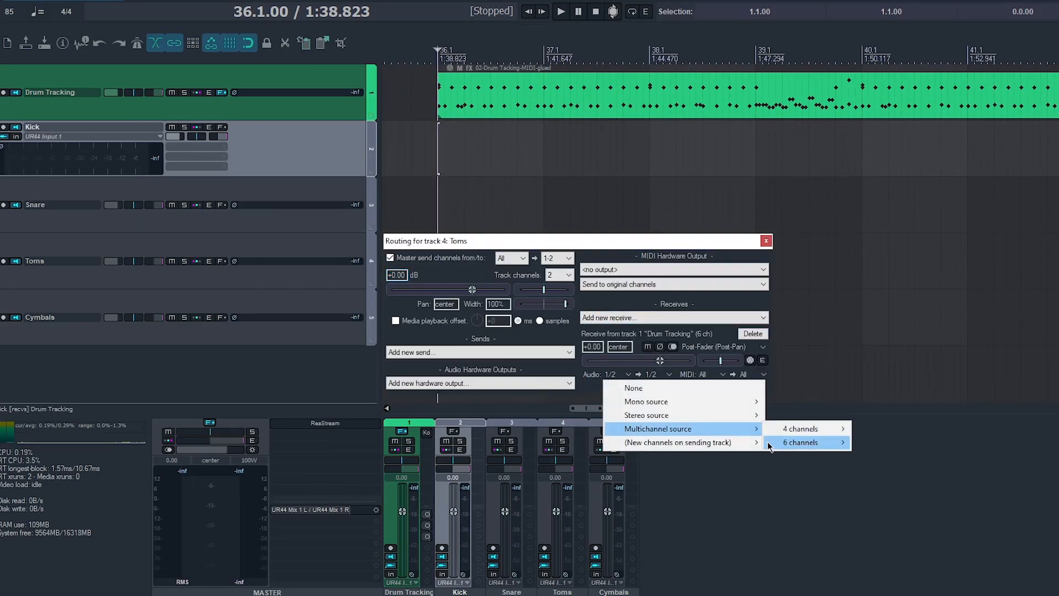
{"action": "mouse_move", "coordinate": [742, 442]}
{"action": "mouse_move", "coordinate": [842, 460]}
{"action": "left_click", "coordinate": [884, 455]}
{"action": "left_click", "coordinate": [766, 241]}
Step: Add a receive from Drum Tracking to the Cymbals track, using new stereo source channels 9/10 on the sending track
{"action": "left_click", "coordinate": [197, 317]}
{"action": "left_click", "coordinate": [623, 374]}
{"action": "left_click", "coordinate": [622, 401]}
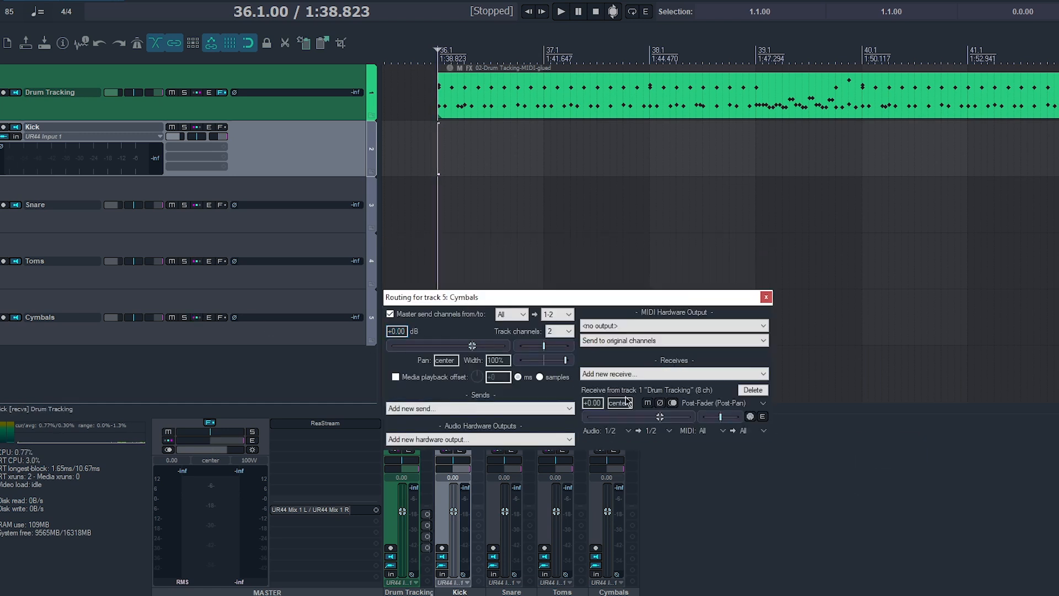
{"action": "left_click", "coordinate": [615, 431]}
{"action": "left_click", "coordinate": [886, 445]}
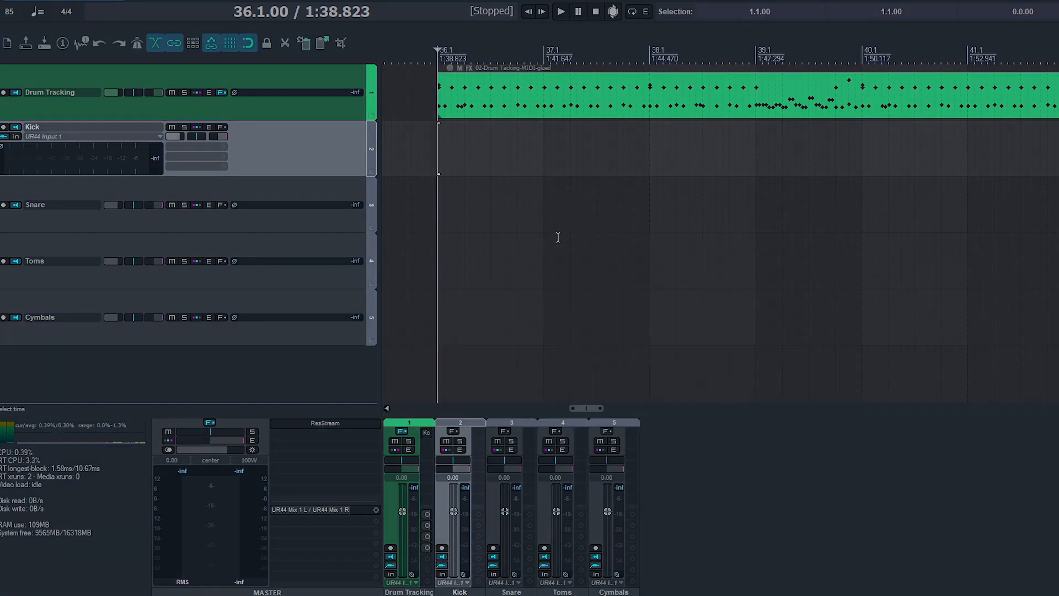
Step: Play the drum part and solo the Kick, Snare, Toms and Cymbals tracks one after another to check their signals
{"action": "key", "text": "space"}
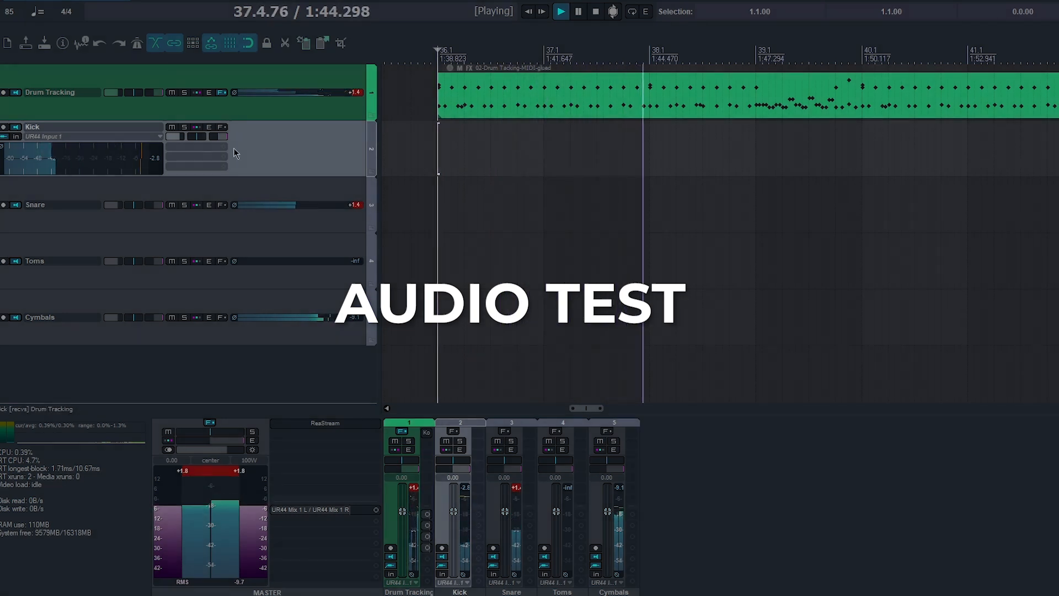
{"action": "left_click", "coordinate": [186, 127]}
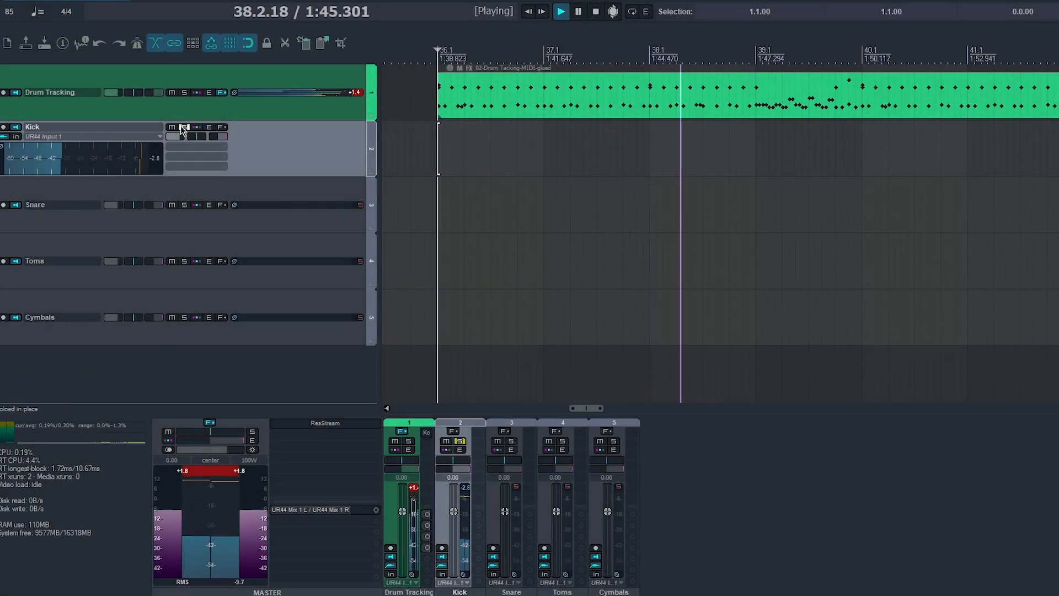
{"action": "left_click", "coordinate": [184, 205]}
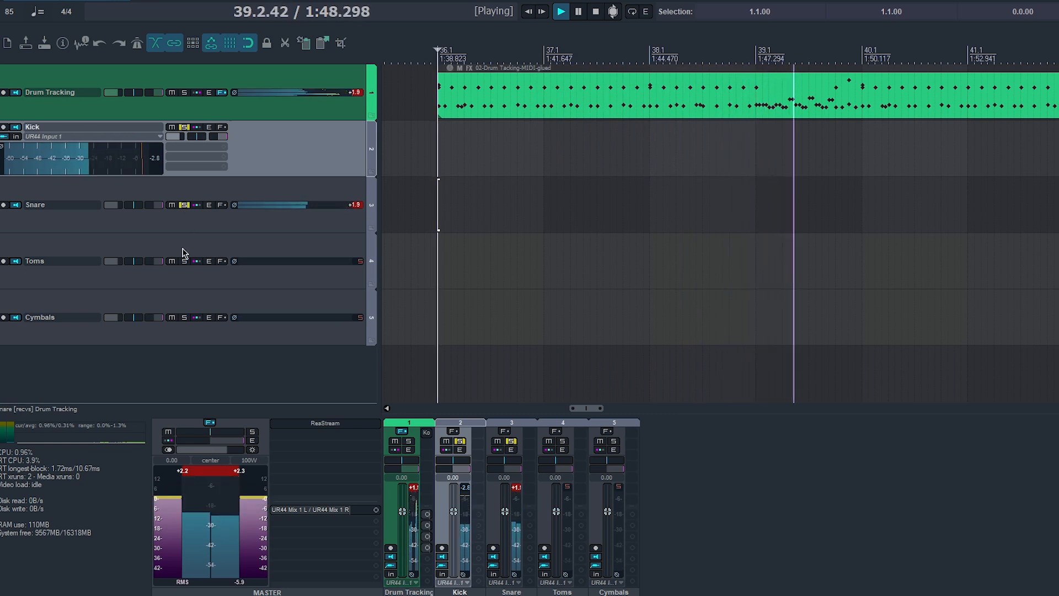
{"action": "left_click", "coordinate": [184, 261]}
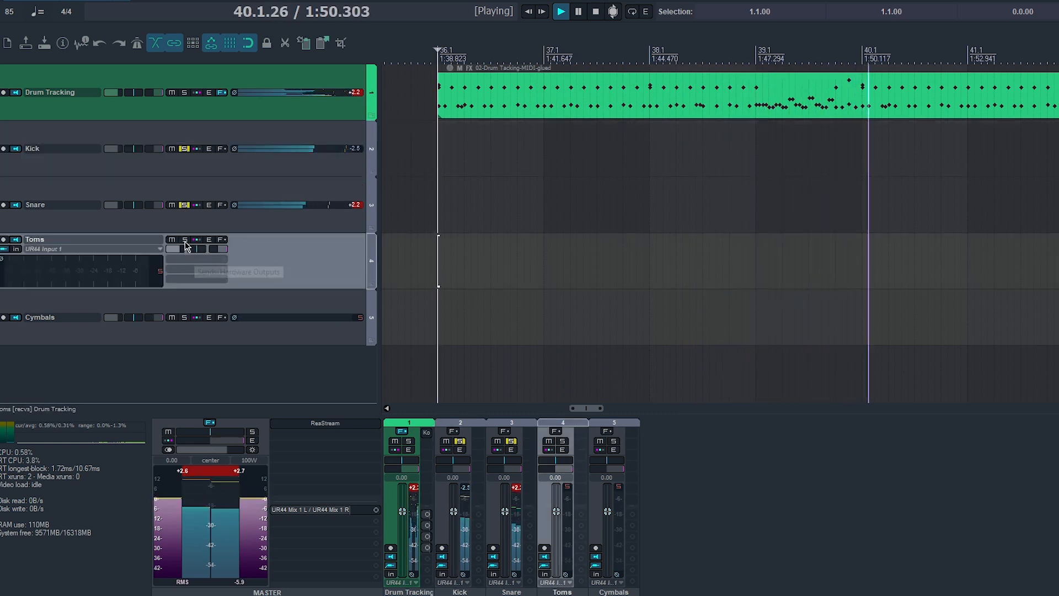
{"action": "left_click", "coordinate": [185, 317]}
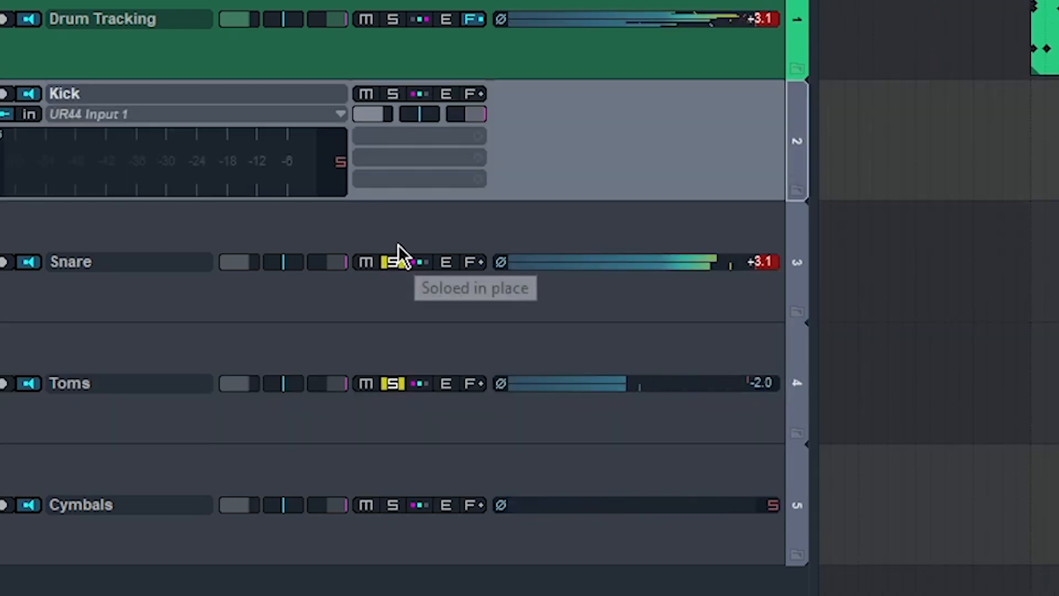
Step: Solo only the Kick track, try out its volume and pan, then reset both and clear the solo
{"action": "left_click", "coordinate": [389, 265], "text": "ctrl"}
{"action": "left_click", "coordinate": [391, 263]}
{"action": "left_click", "coordinate": [393, 94]}
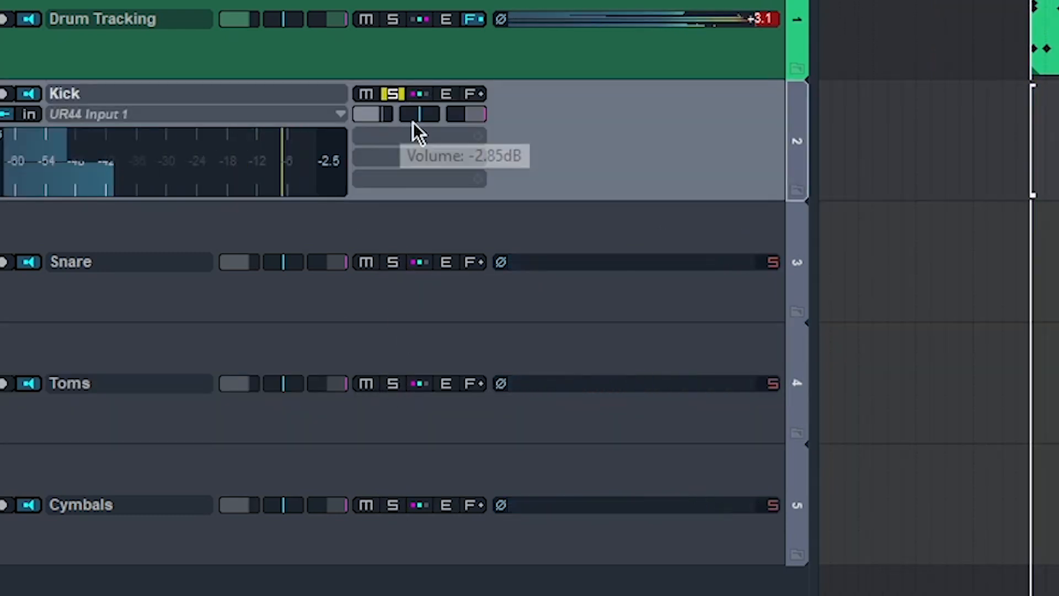
{"action": "left_click_drag", "start_coordinate": [419, 114], "coordinate": [440, 114]}
{"action": "double_click", "coordinate": [369, 117]}
{"action": "left_click", "coordinate": [393, 94]}
{"action": "double_click", "coordinate": [428, 113]}
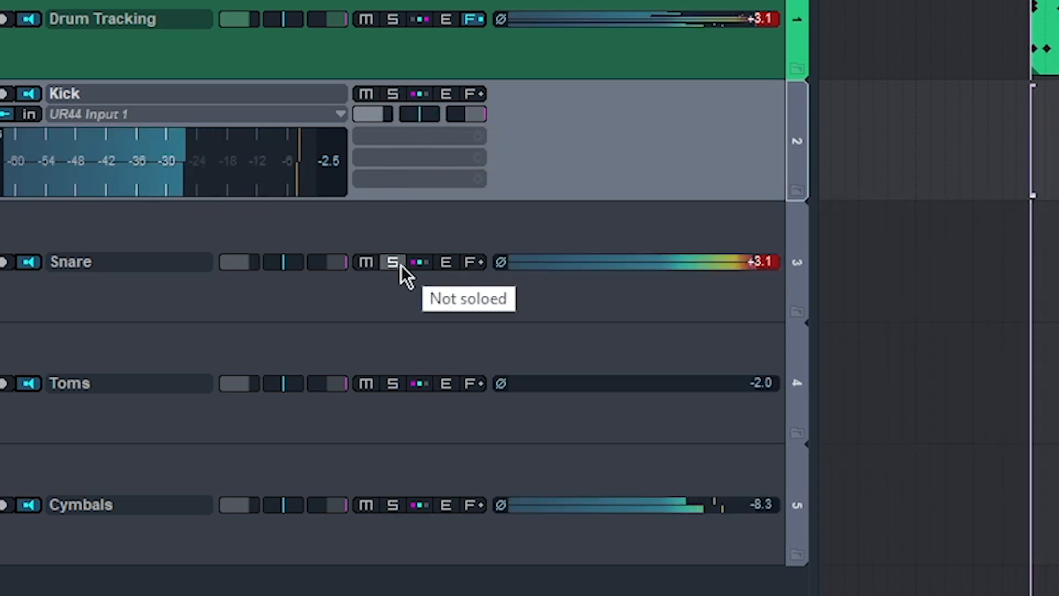
Step: Solo the Snare track, lower its volume to about -1.13 dB, then clear the solo and stop playback
{"action": "left_click", "coordinate": [397, 263]}
{"action": "left_click_drag", "start_coordinate": [279, 263], "coordinate": [249, 263]}
{"action": "double_click", "coordinate": [276, 264]}
{"action": "left_click", "coordinate": [392, 262]}
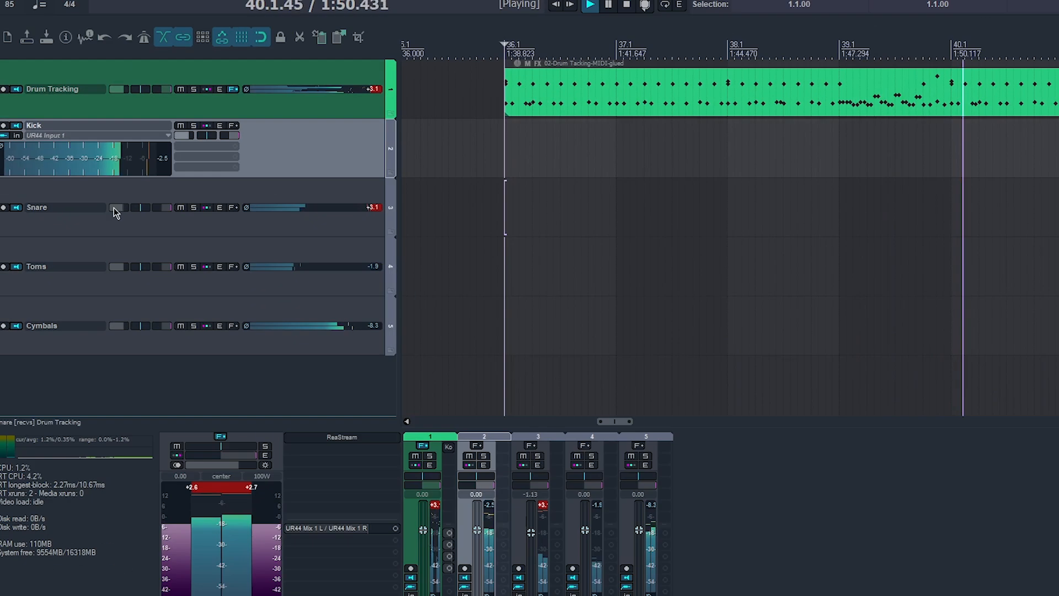
{"action": "key", "text": "space"}
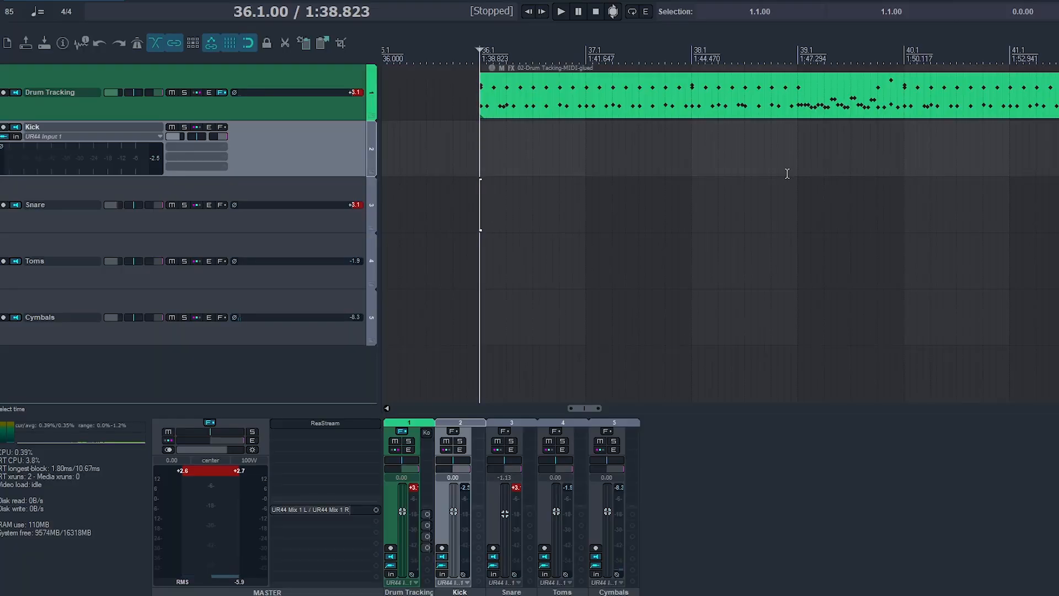
Step: Add a new track above Drum Tracking and name it Drum Bus
{"action": "left_click", "coordinate": [341, 85]}
{"action": "key", "text": "ctrl+t"}
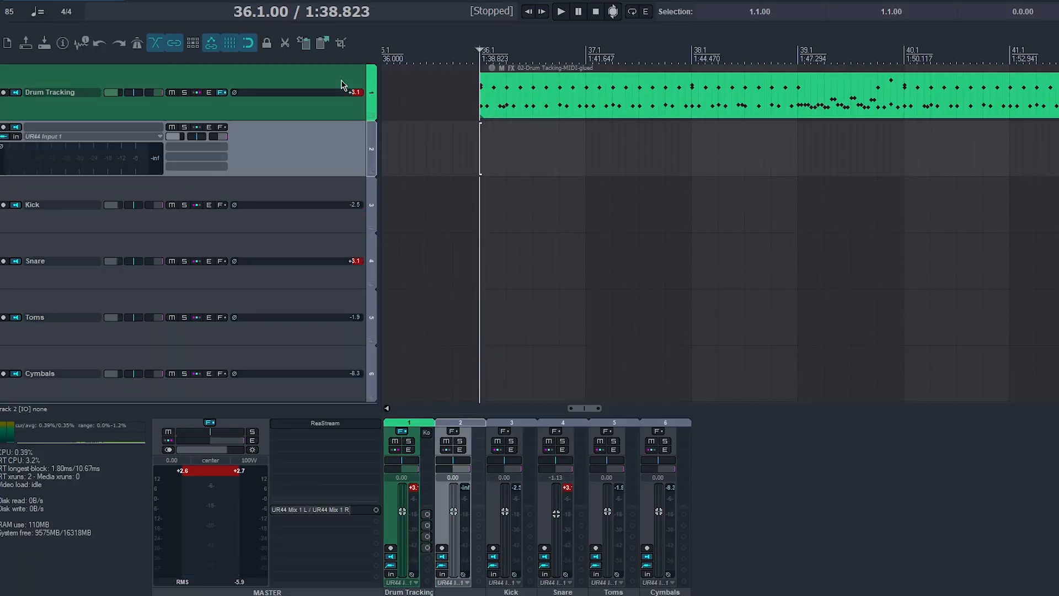
{"action": "left_click_drag", "start_coordinate": [324, 154], "coordinate": [170, 81]}
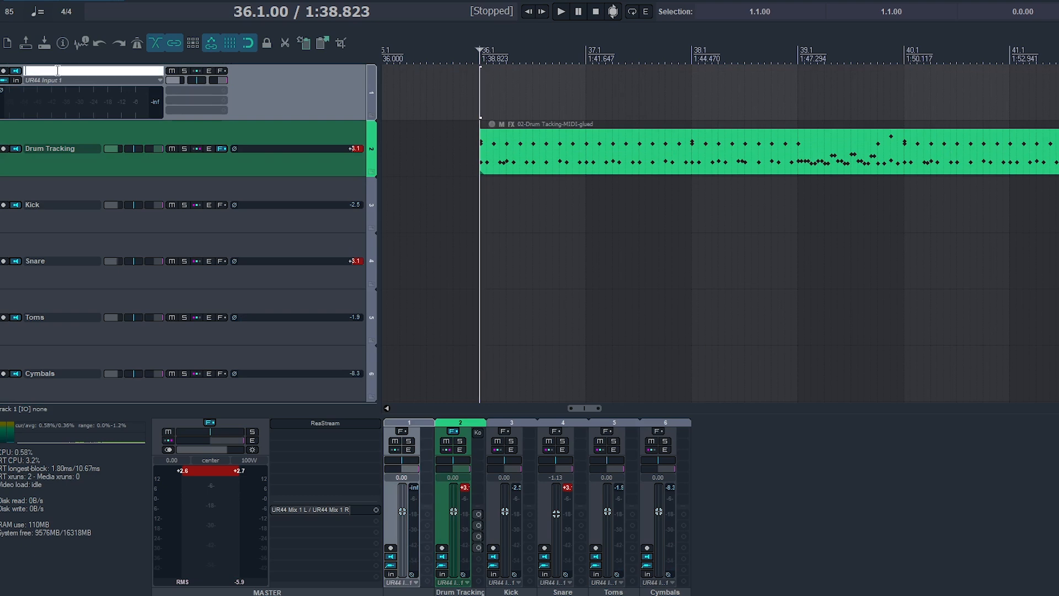
{"action": "type", "text": "Dru"}
{"action": "type", "text": "m Bus"}
{"action": "key", "text": "Return"}
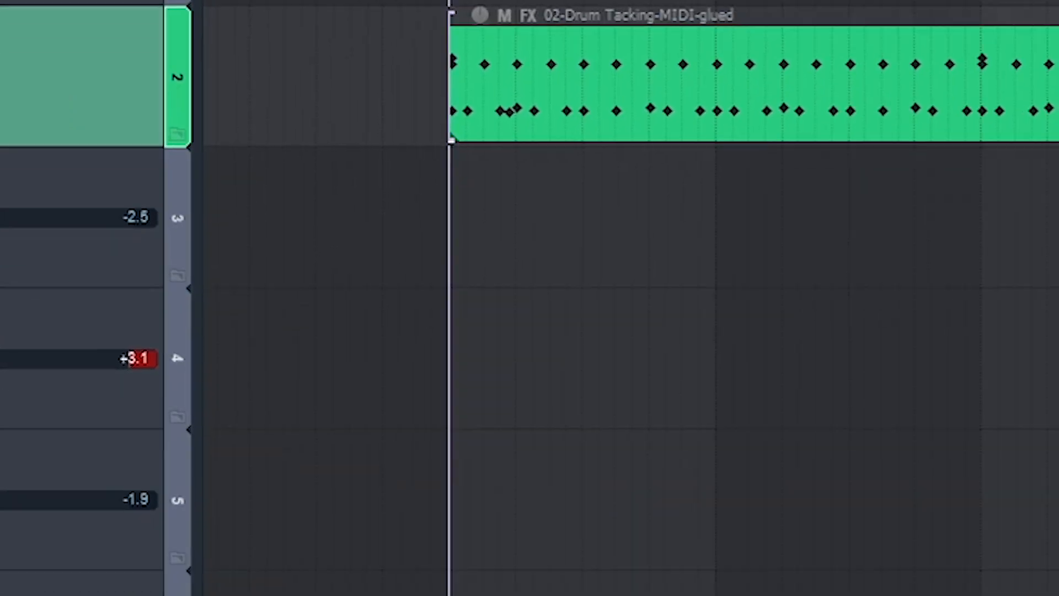
Step: Open the routing settings of the Drum Tracking track and its list of new send targets
{"action": "left_click", "coordinate": [456, 291]}
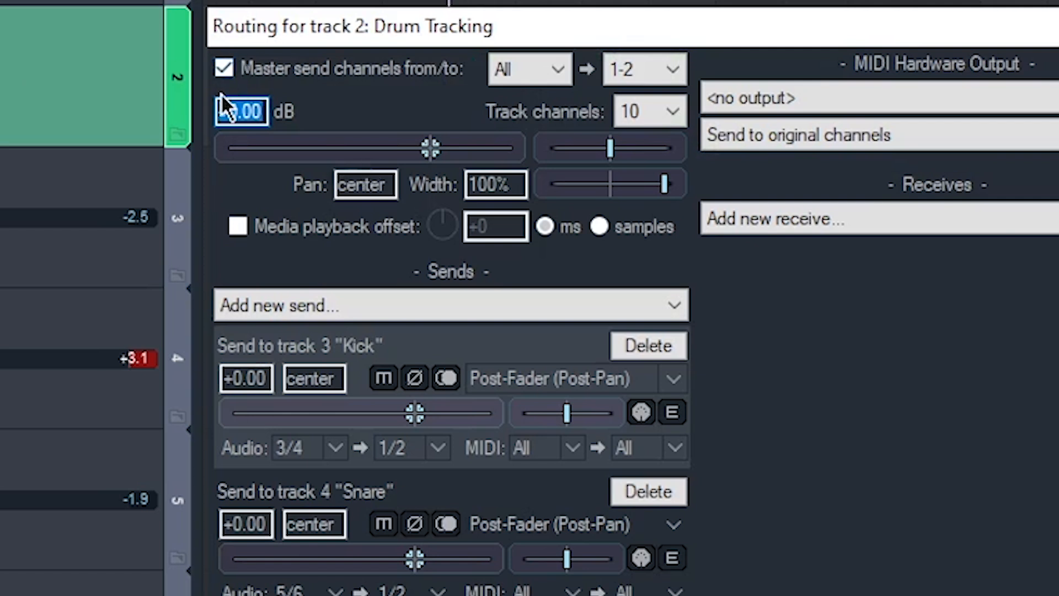
{"action": "left_click", "coordinate": [355, 305]}
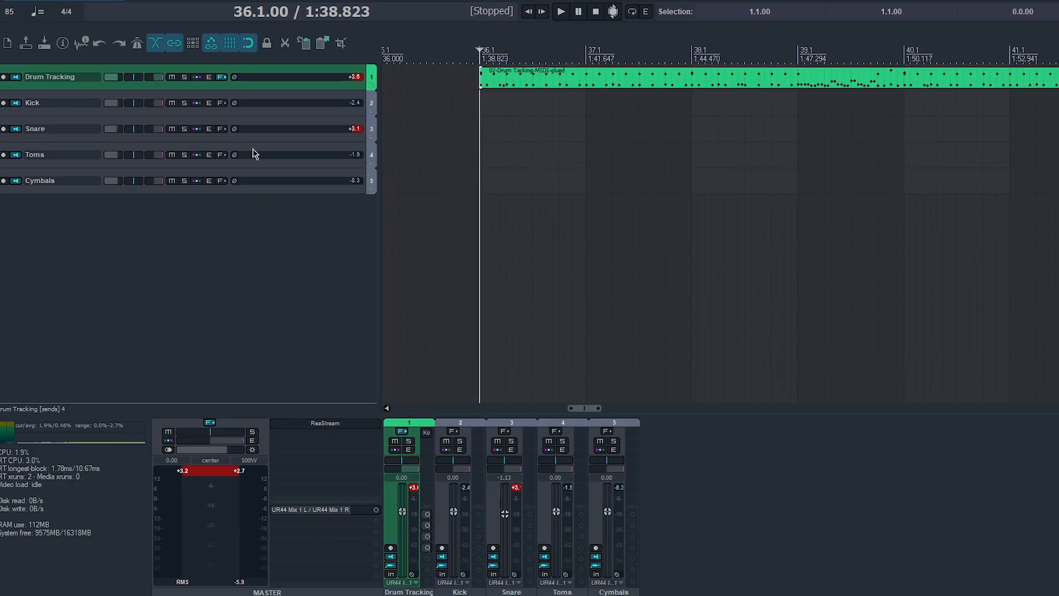
{"action": "scroll", "coordinate": [252, 154], "scroll_direction": "up", "scroll_amount": 4}
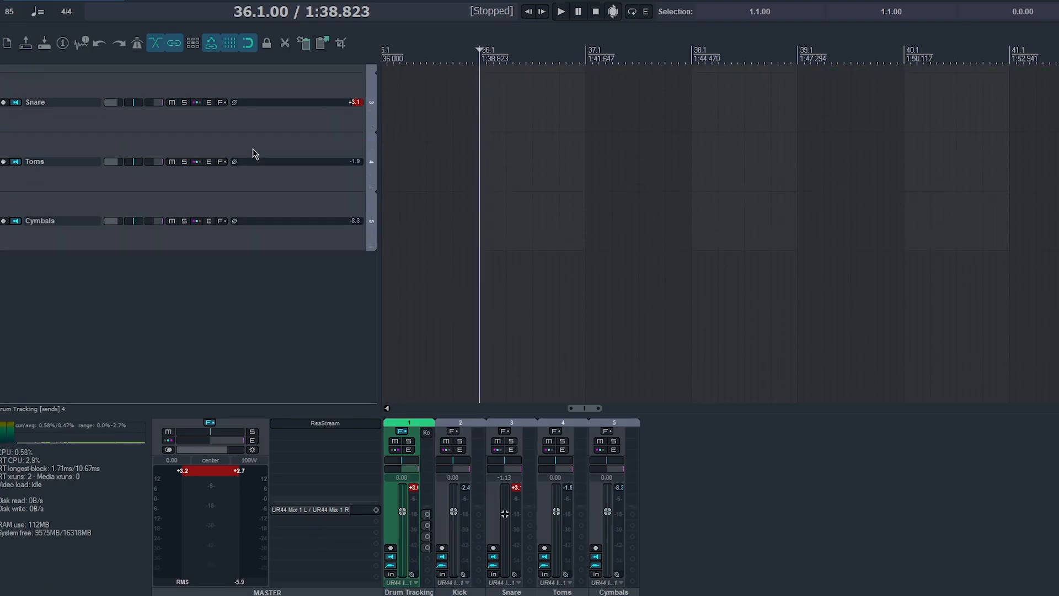
Step: Add a new track above Drum Tracking at the head of the track list and name it Drums Folder
{"action": "scroll", "coordinate": [254, 154], "scroll_direction": "up", "scroll_amount": 3}
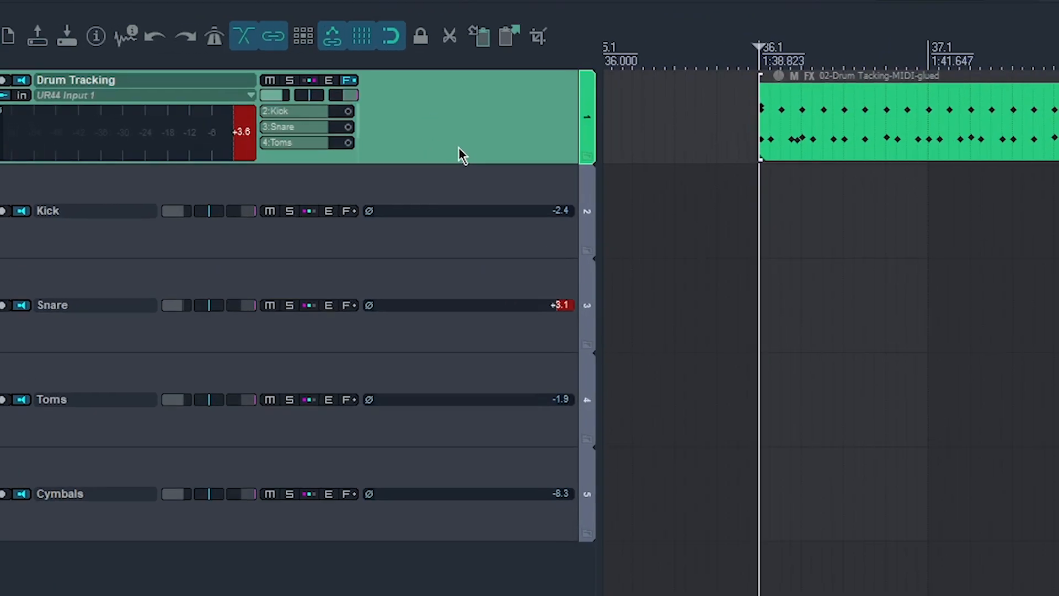
{"action": "key", "text": "ctrl+t"}
{"action": "left_click_drag", "start_coordinate": [451, 181], "coordinate": [437, 84]}
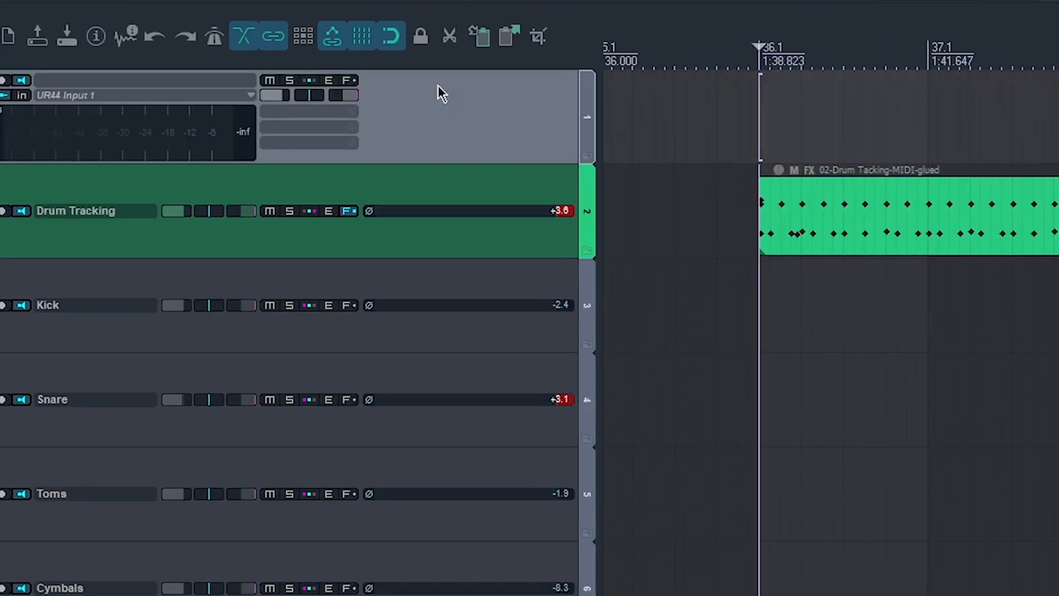
{"action": "double_click", "coordinate": [81, 81]}
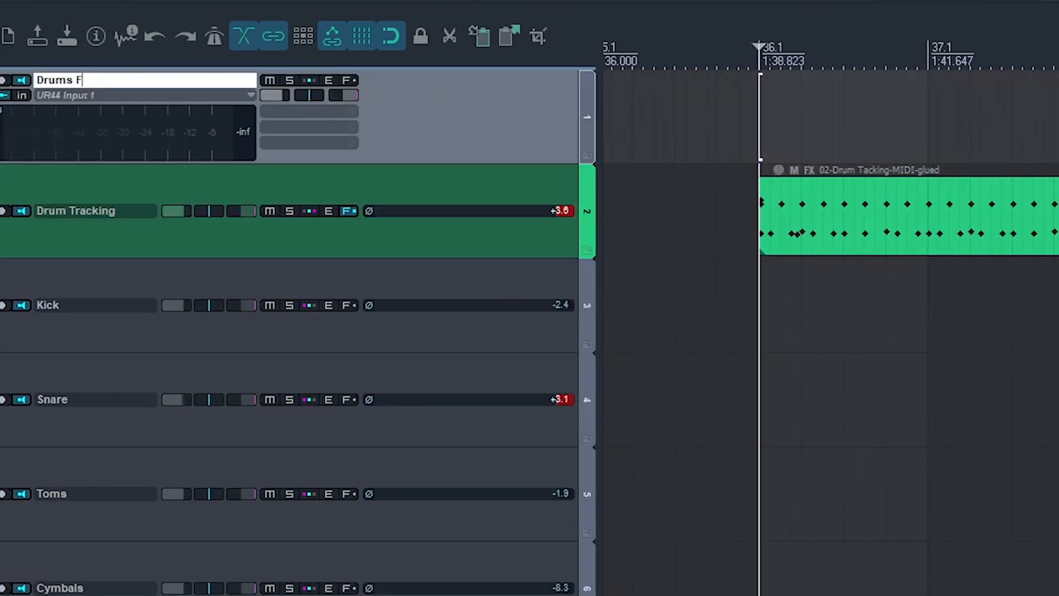
{"action": "type", "text": "Drums Folder"}
{"action": "key", "text": "Return"}
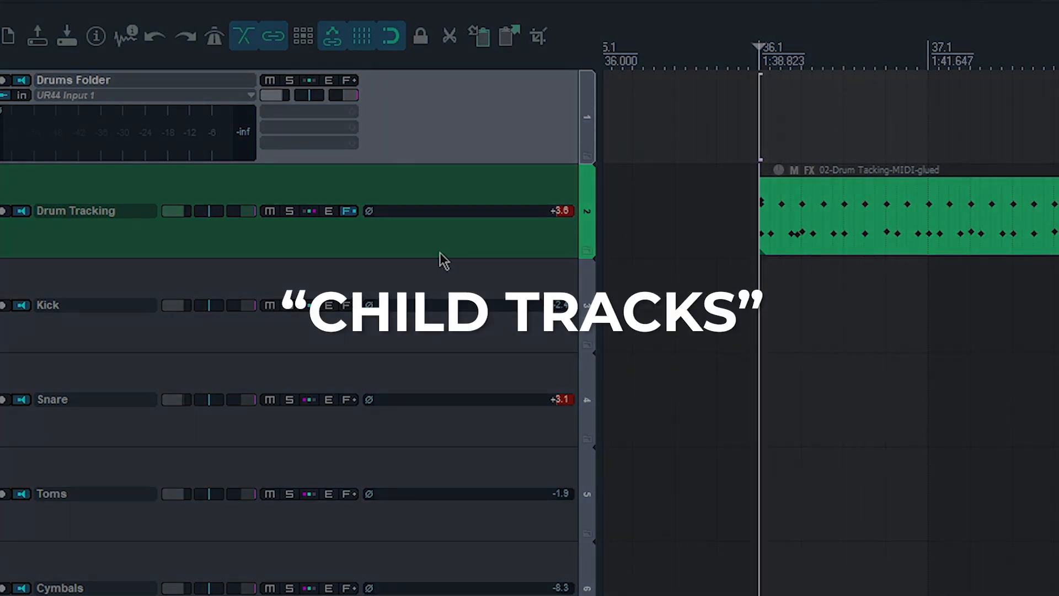
Step: Select the tracks from Drum Tracking through Cymbals and nest them as child tracks inside Drums Folder
{"action": "left_click", "coordinate": [444, 251]}
{"action": "scroll", "coordinate": [445, 251], "scroll_direction": "down", "scroll_amount": 2}
{"action": "left_click", "coordinate": [441, 532], "text": "shift"}
{"action": "scroll", "coordinate": [452, 527], "scroll_direction": "up", "scroll_amount": 2}
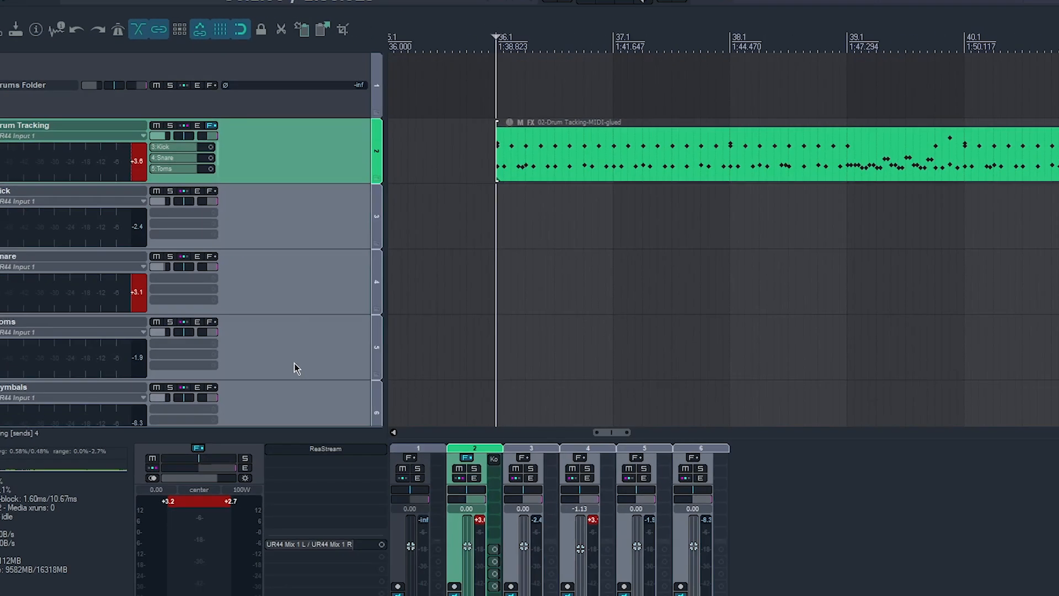
{"action": "left_click_drag", "start_coordinate": [800, 204], "coordinate": [844, 133]}
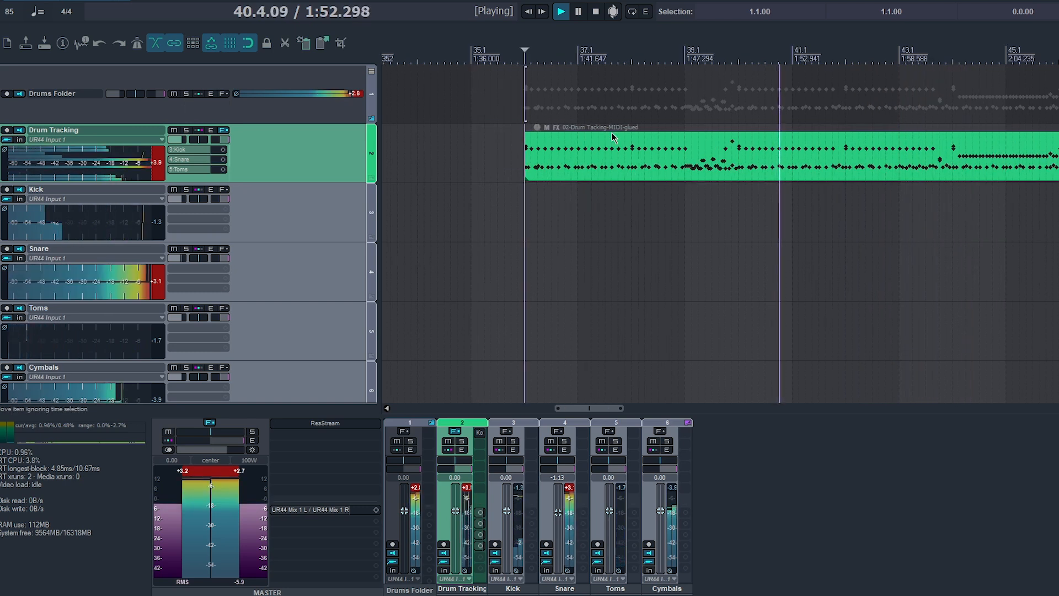
Step: Listen to the drum playback and stop it
{"action": "key", "text": "space"}
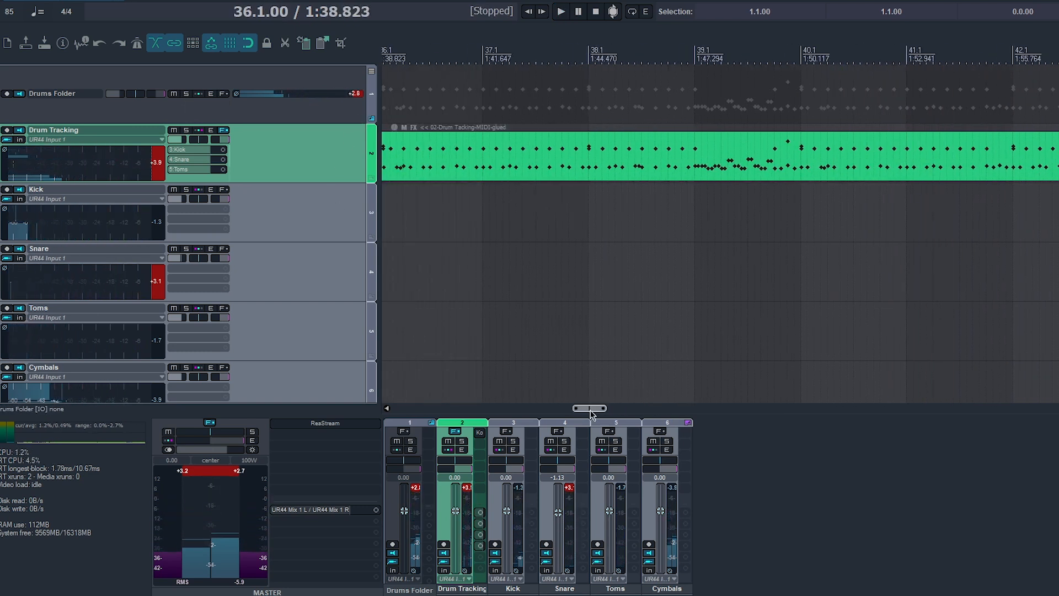
{"action": "left_click_drag", "start_coordinate": [590, 411], "coordinate": [579, 412]}
{"action": "left_click", "coordinate": [285, 118]}
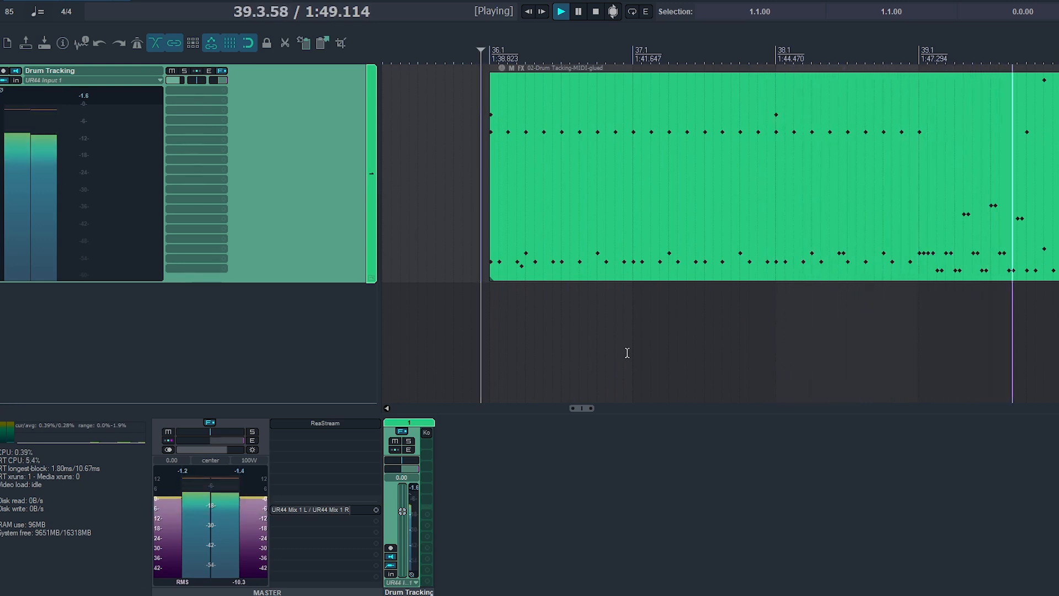
{"action": "key", "text": "space"}
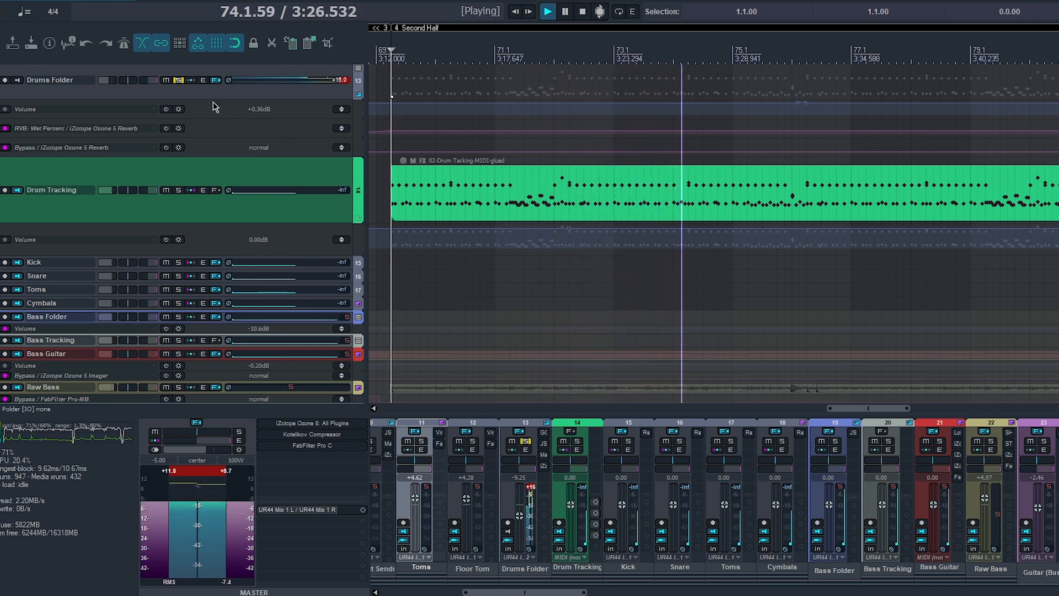
Step: Clear the solo on Drums Folder to hear the drums within the full mix, and stop playback
{"action": "left_click", "coordinate": [178, 81]}
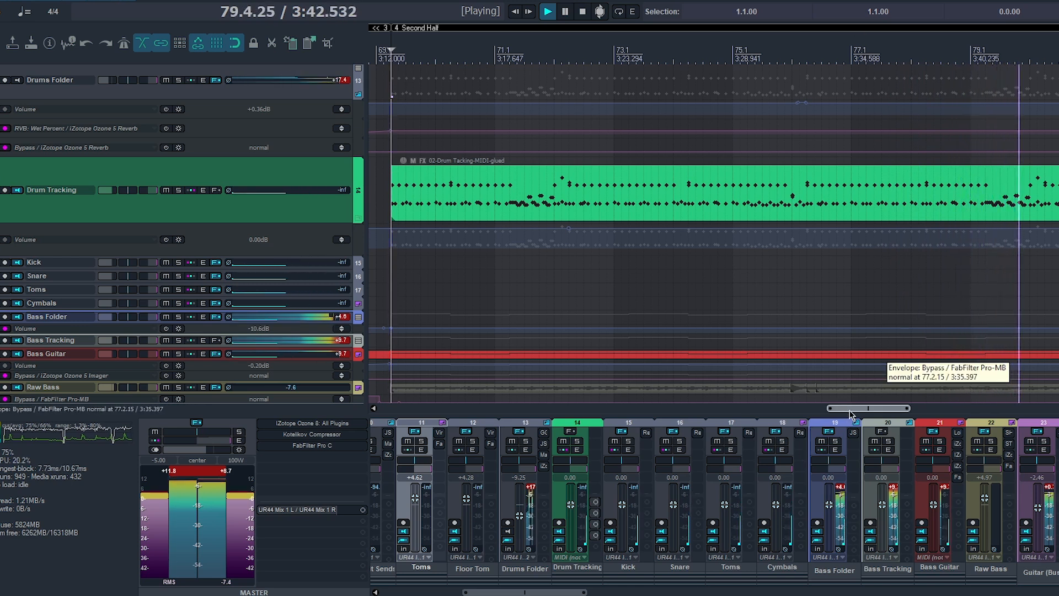
{"action": "left_click_drag", "start_coordinate": [849, 410], "coordinate": [866, 410]}
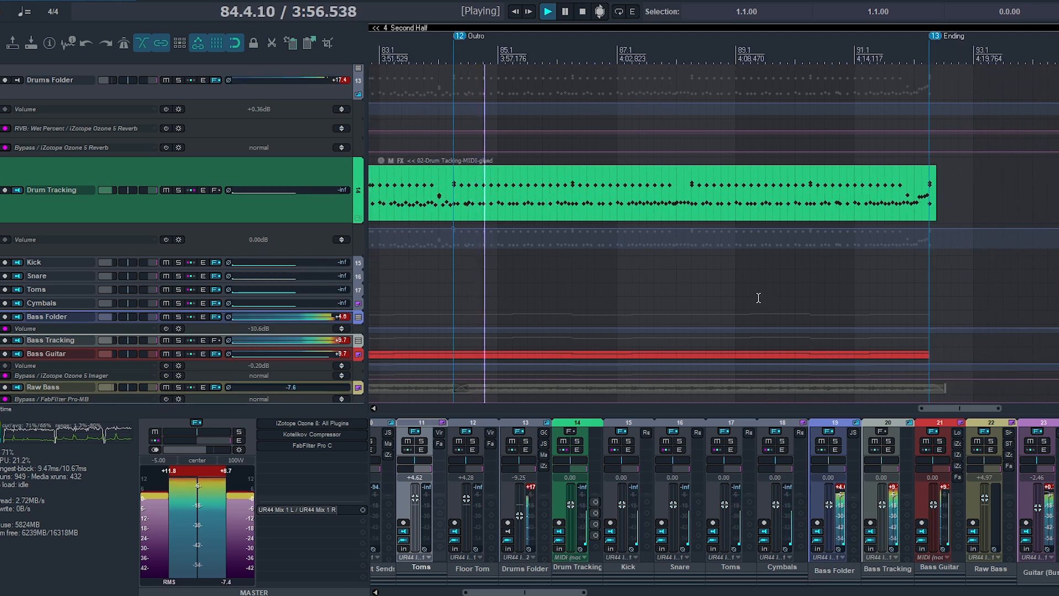
{"action": "key", "text": "space"}
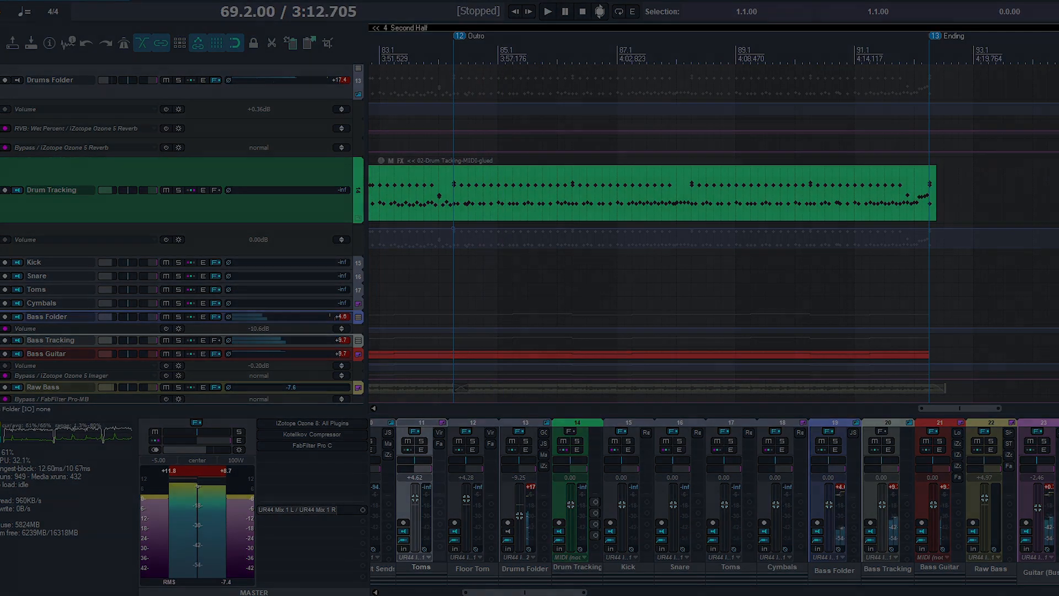